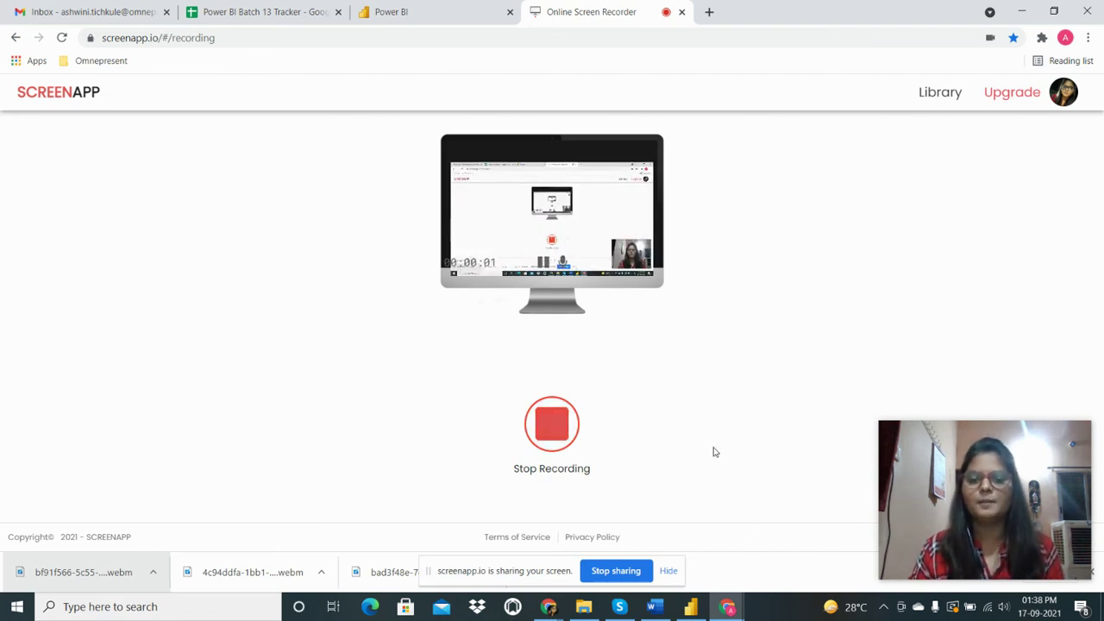
# Bring the house-price instructions document forward and view the picture of the unjoined tables
pyautogui.click(672, 614)
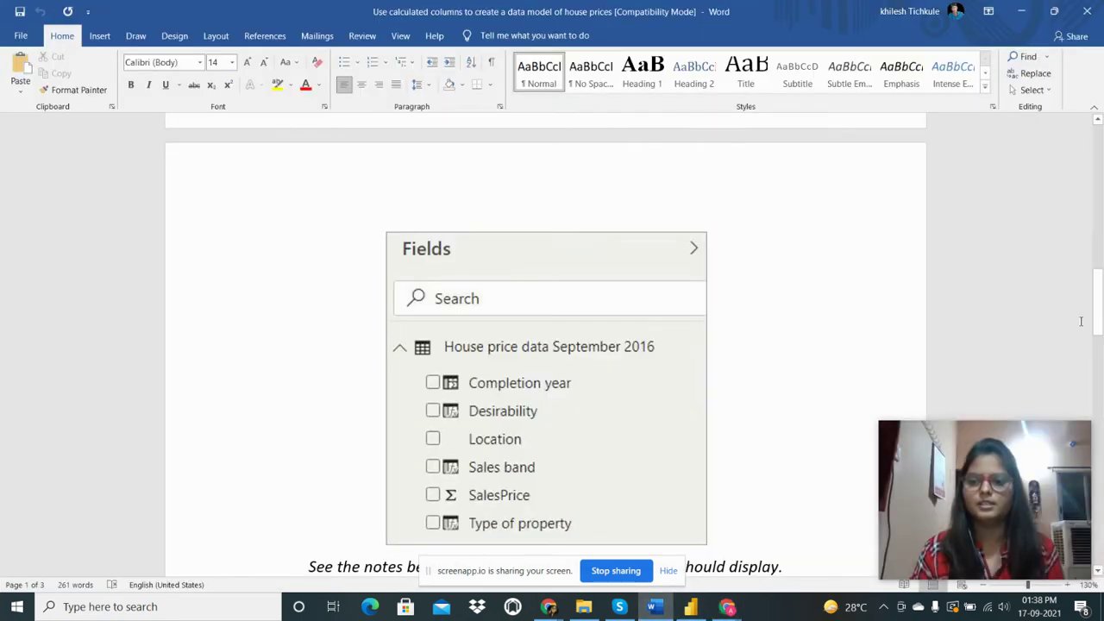
pyautogui.scroll(5, 1081, 322)
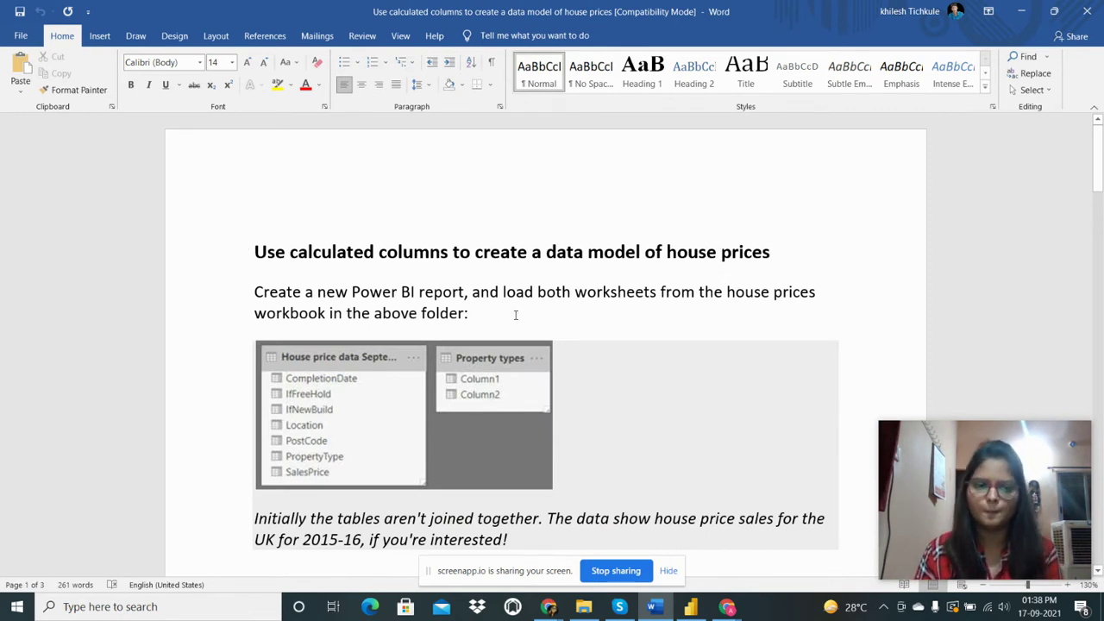
pyautogui.scroll(-2, 516, 311)
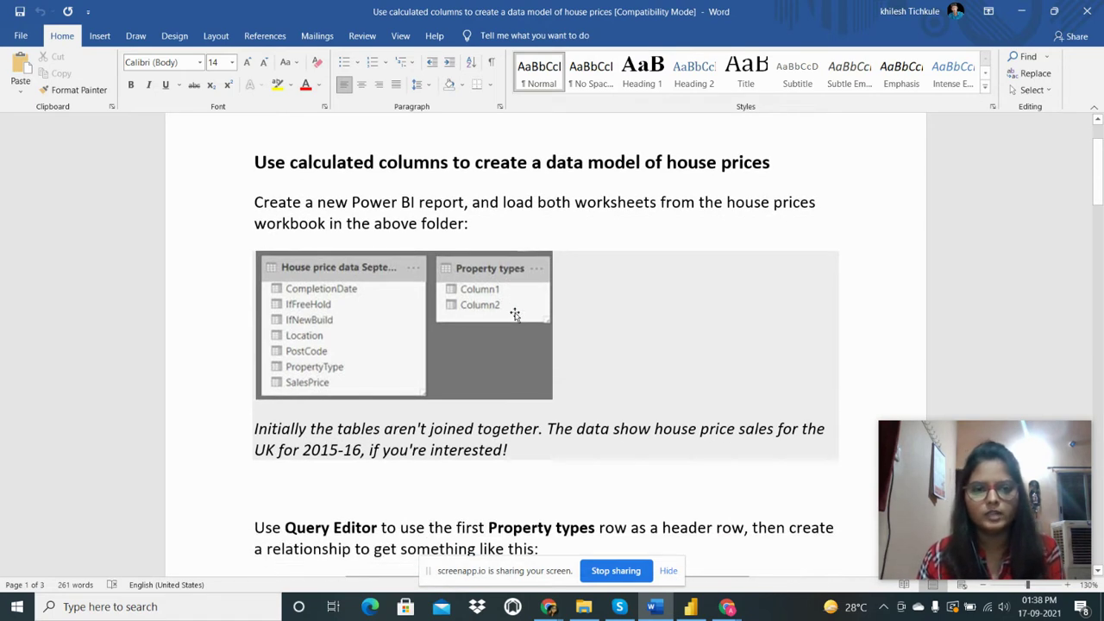
pyautogui.scroll(-2, 641, 213)
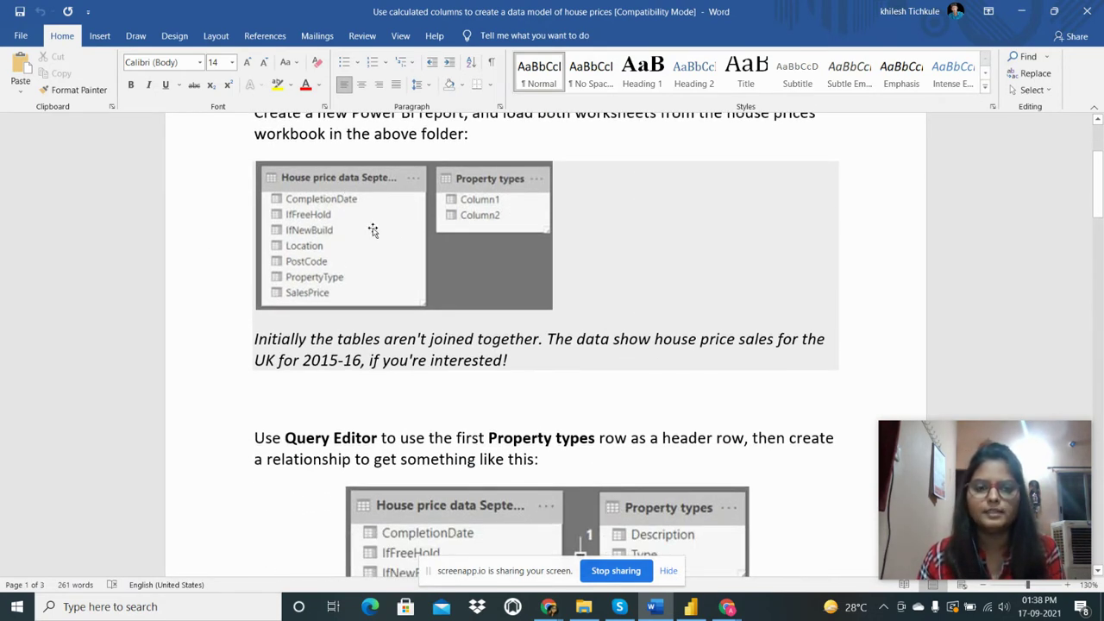
pyautogui.click(351, 221)
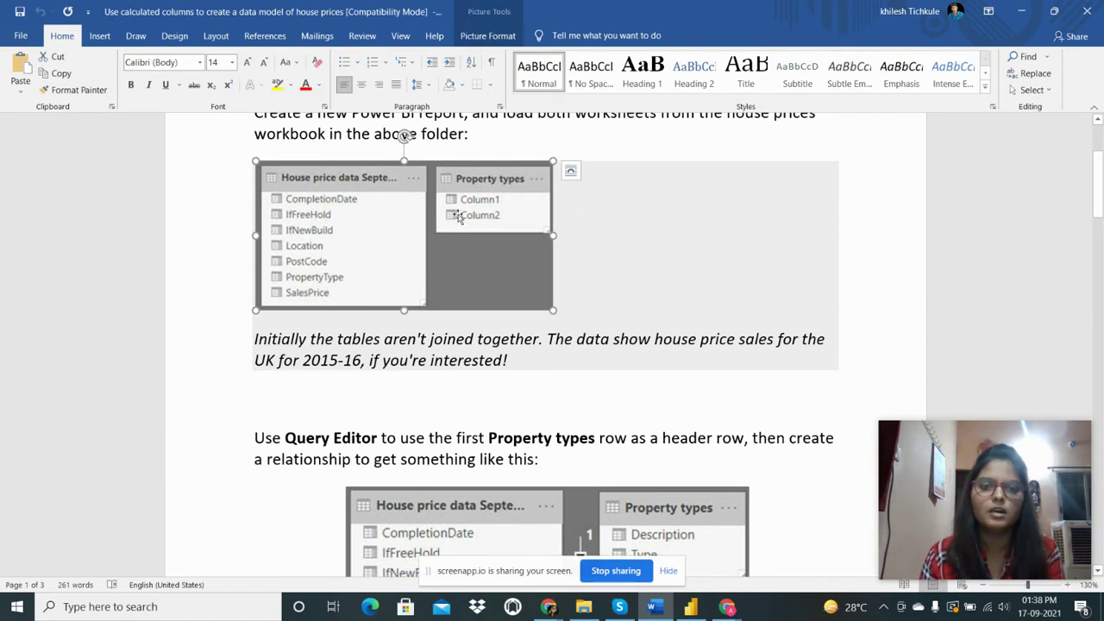
pyautogui.scroll(-3, 507, 213)
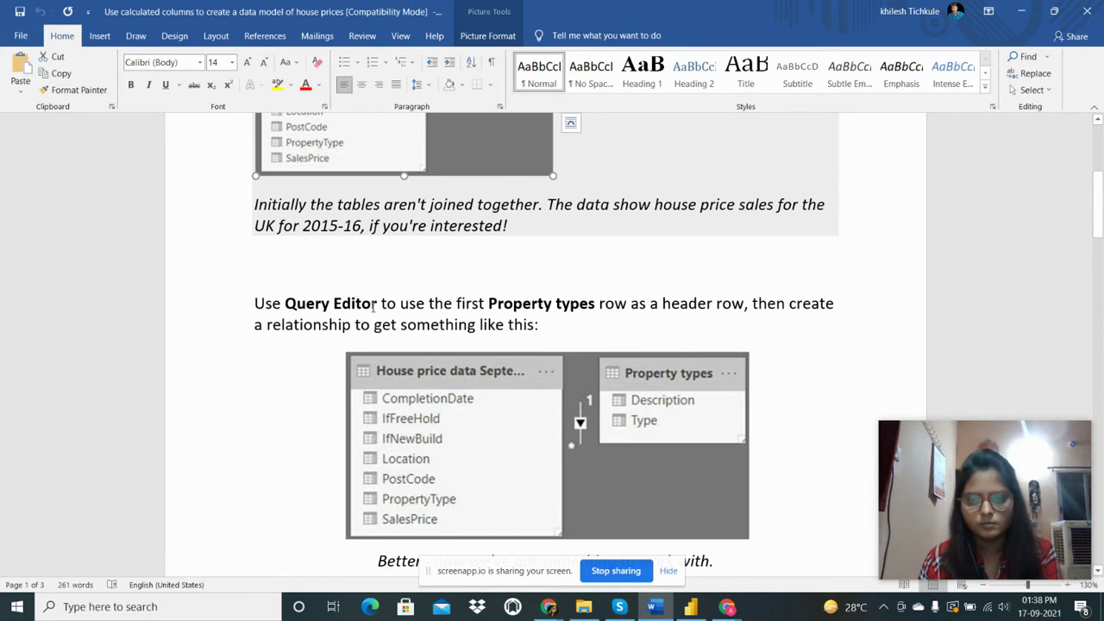
pyautogui.click(542, 325)
# Read on through the related-tables diagram down to the target Fields list image
pyautogui.scroll(-1, 296, 251)
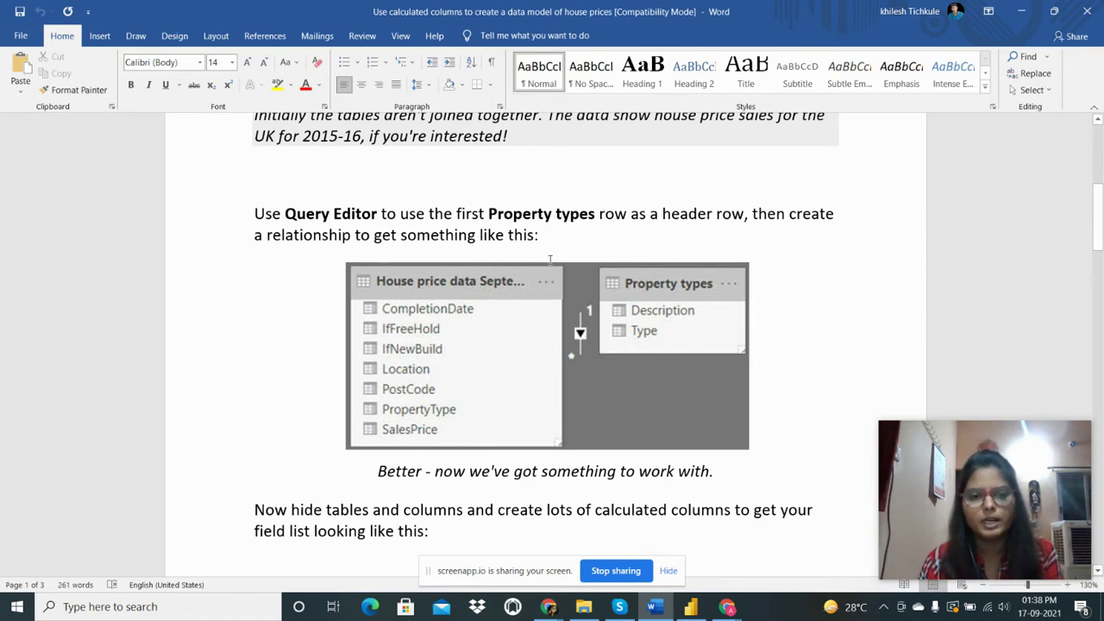
pyautogui.click(649, 360)
pyautogui.scroll(-1, 648, 361)
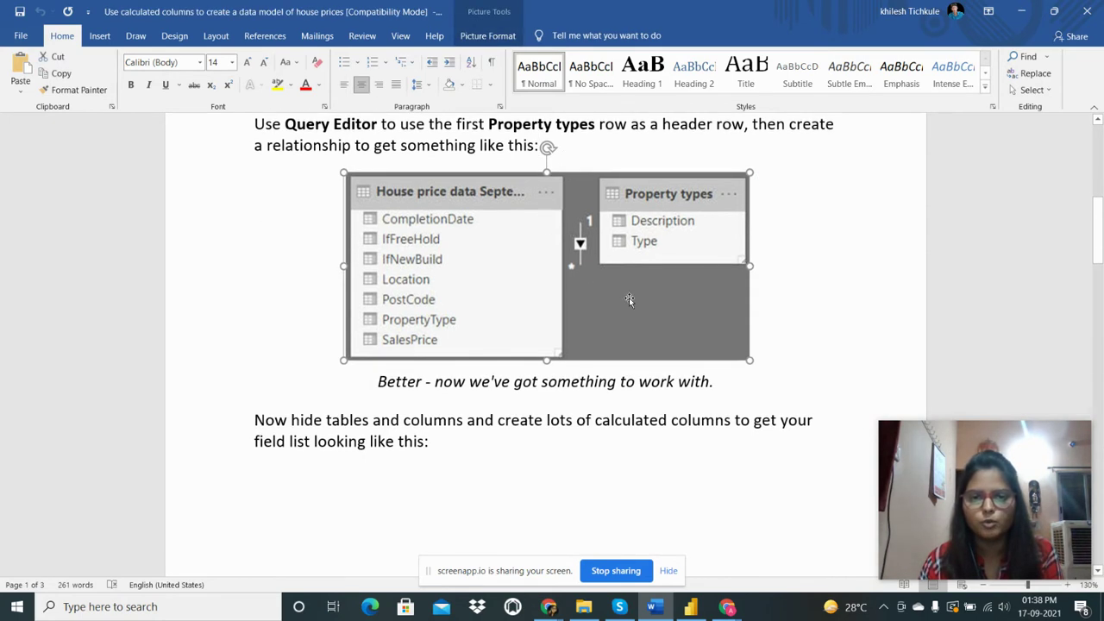
pyautogui.scroll(-1, 568, 316)
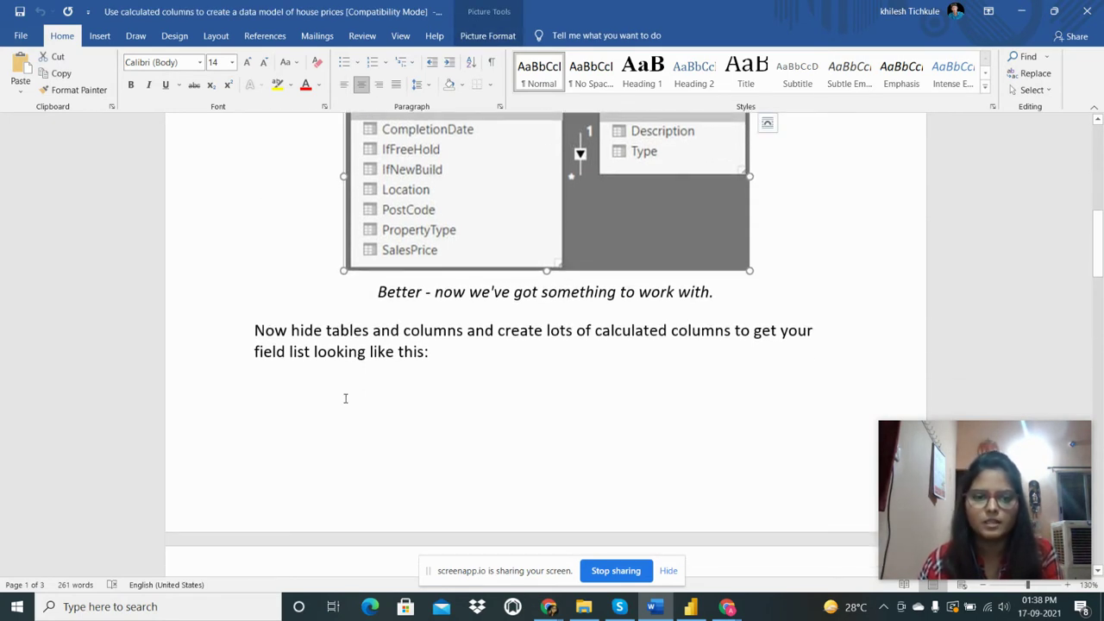
pyautogui.click(423, 353)
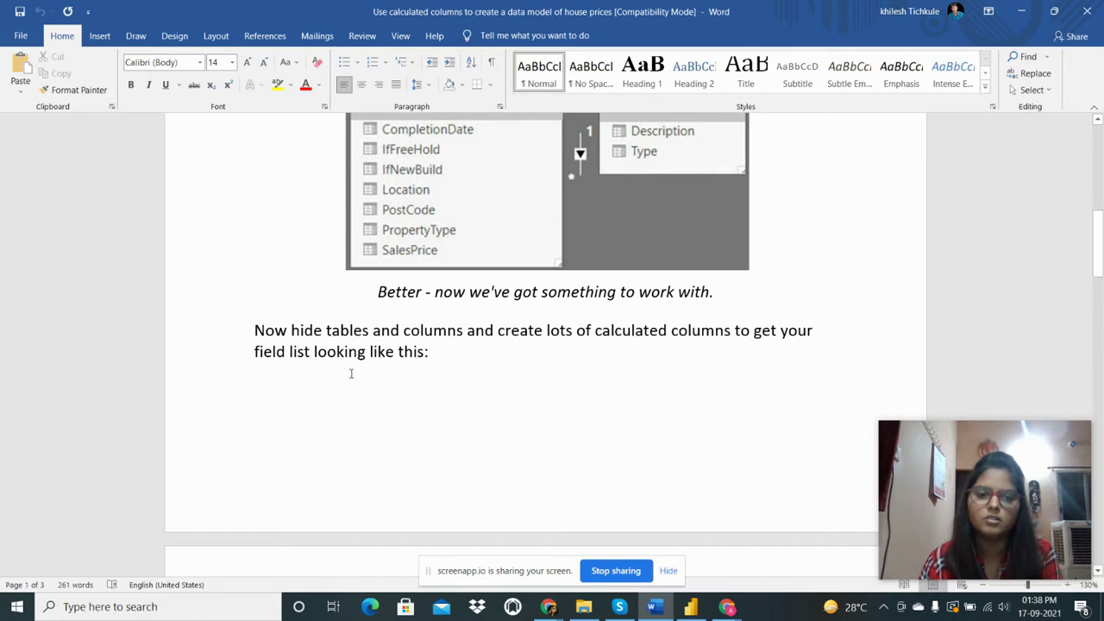
pyautogui.scroll(-5, 423, 354)
pyautogui.click(518, 377)
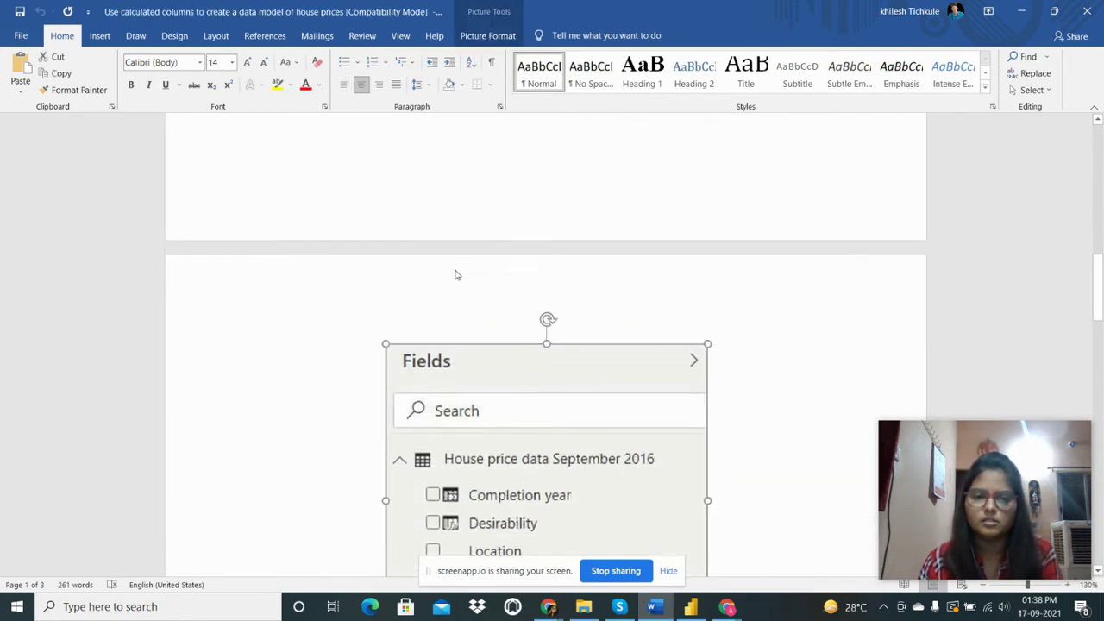
pyautogui.scroll(-4, 518, 311)
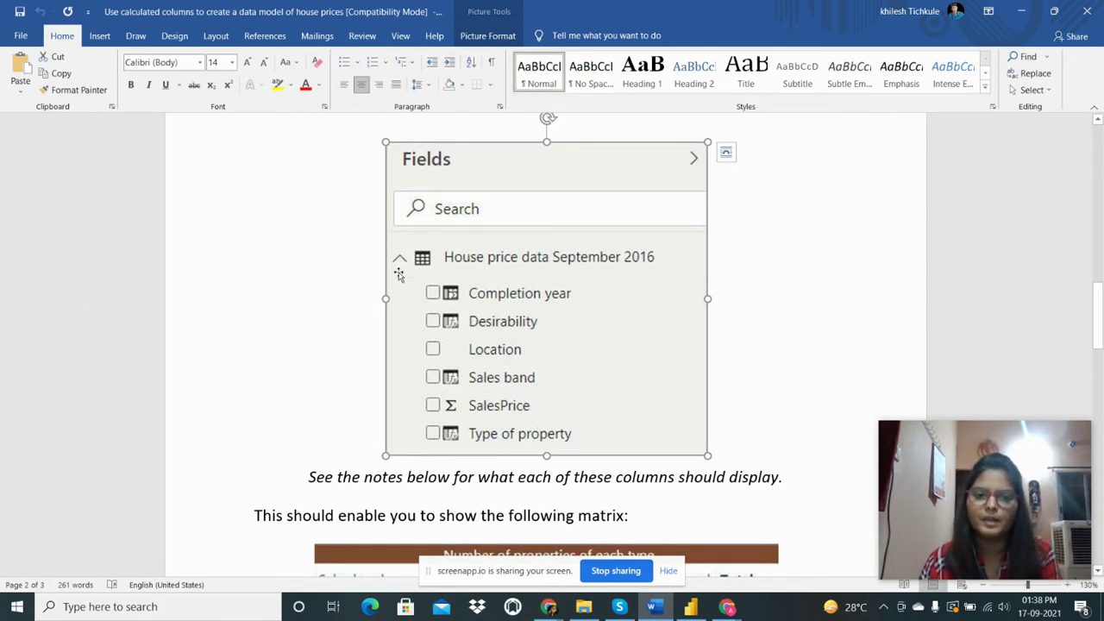
pyautogui.scroll(-3, 547, 333)
pyautogui.scroll(-1, 490, 343)
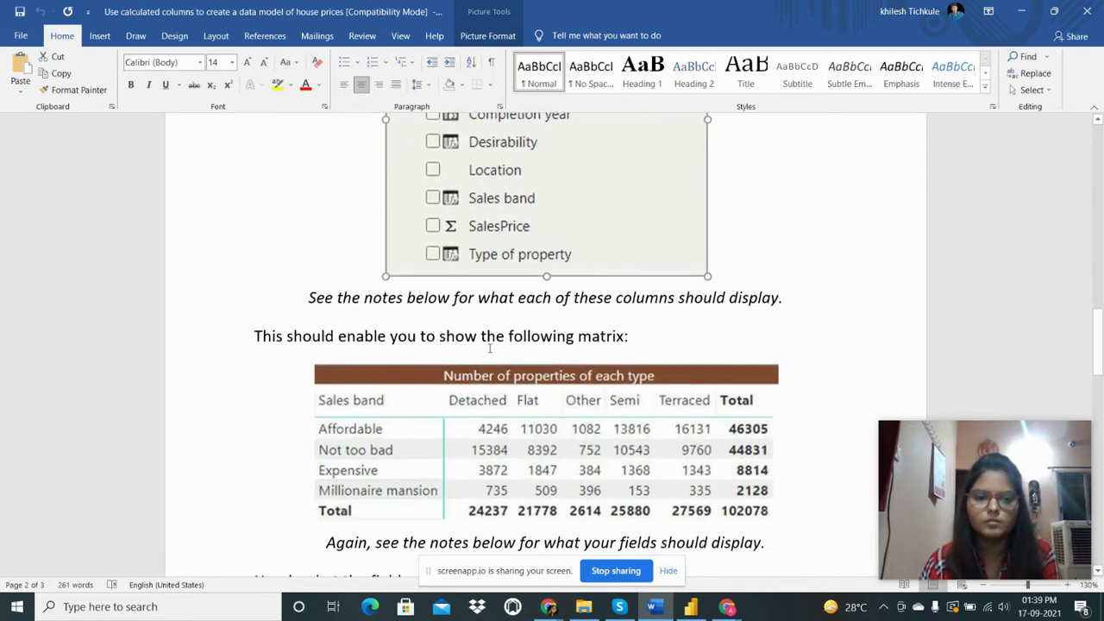
pyautogui.scroll(-2, 403, 322)
pyautogui.scroll(-6, 512, 335)
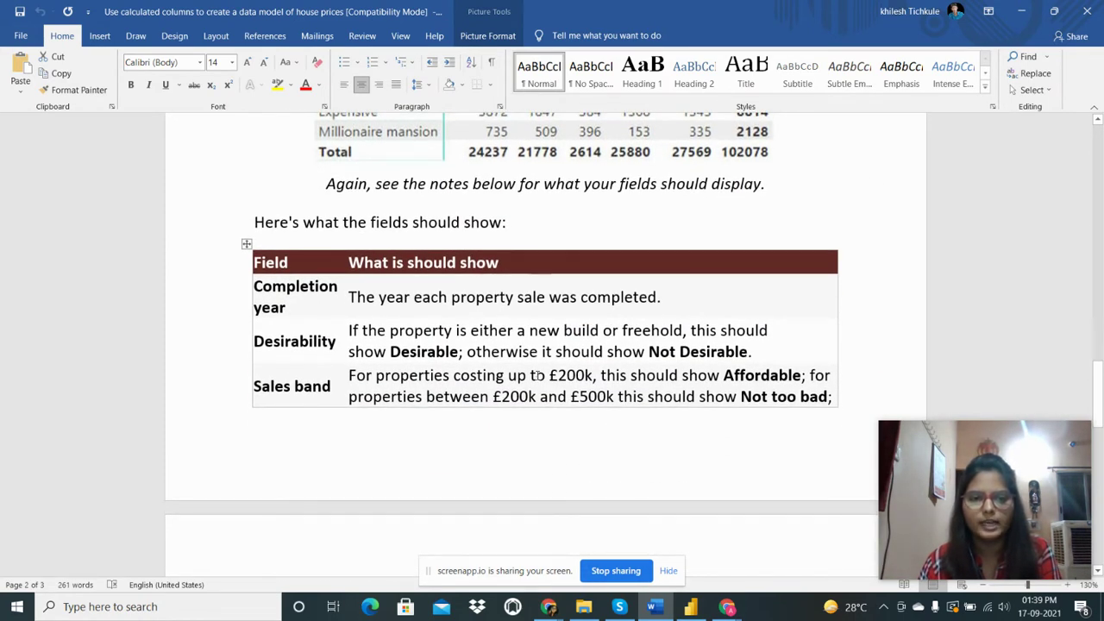
pyautogui.click(308, 294)
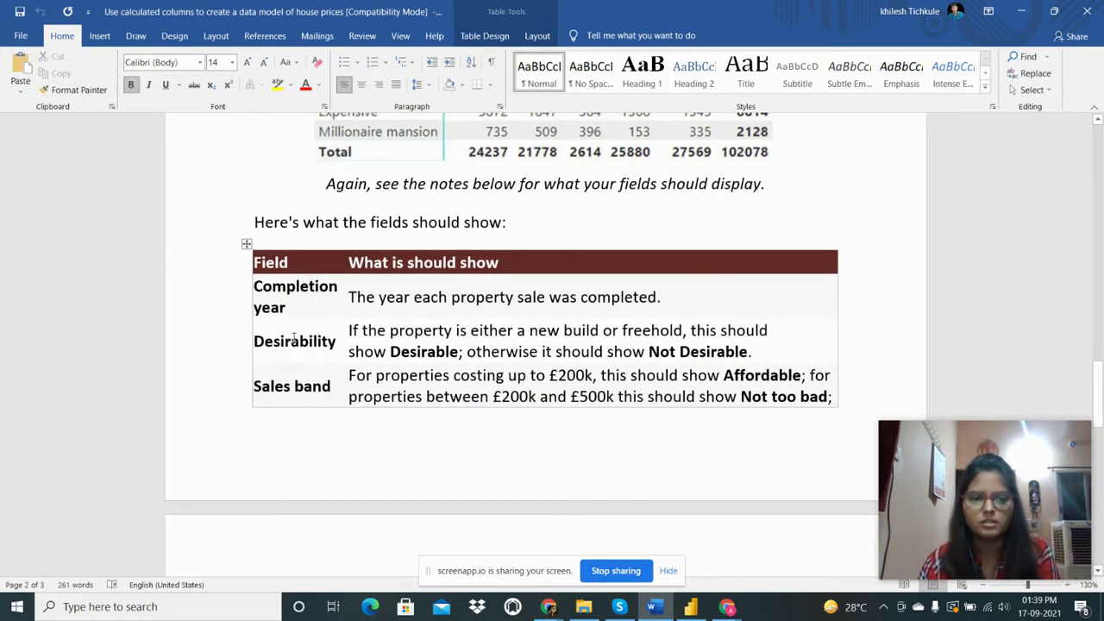
pyautogui.click(310, 387)
pyautogui.scroll(-4, 405, 392)
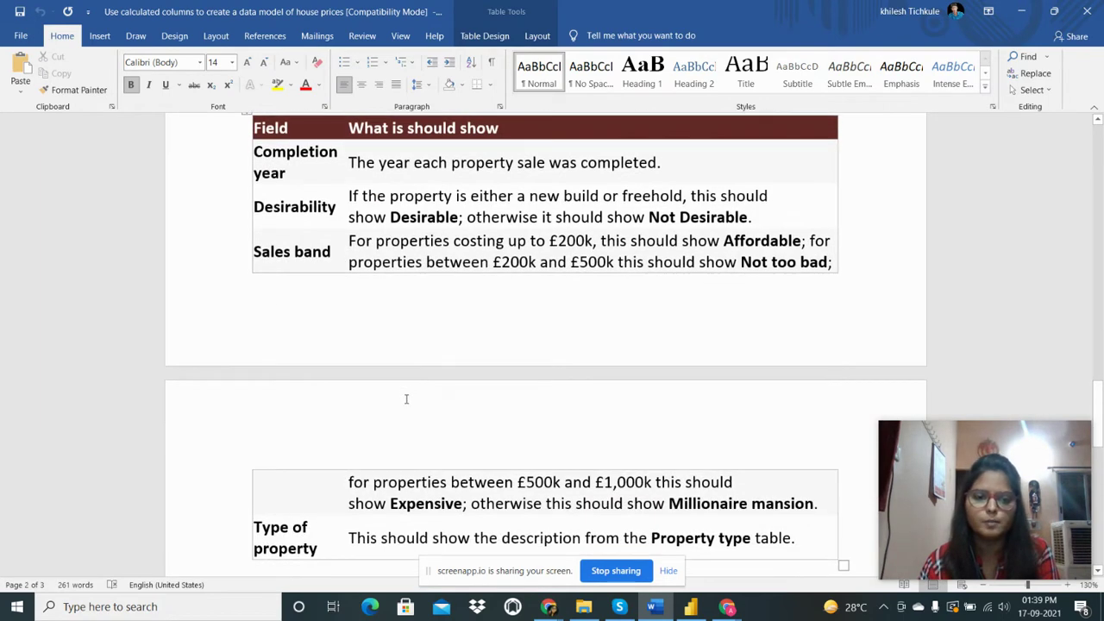
pyautogui.scroll(1, 428, 371)
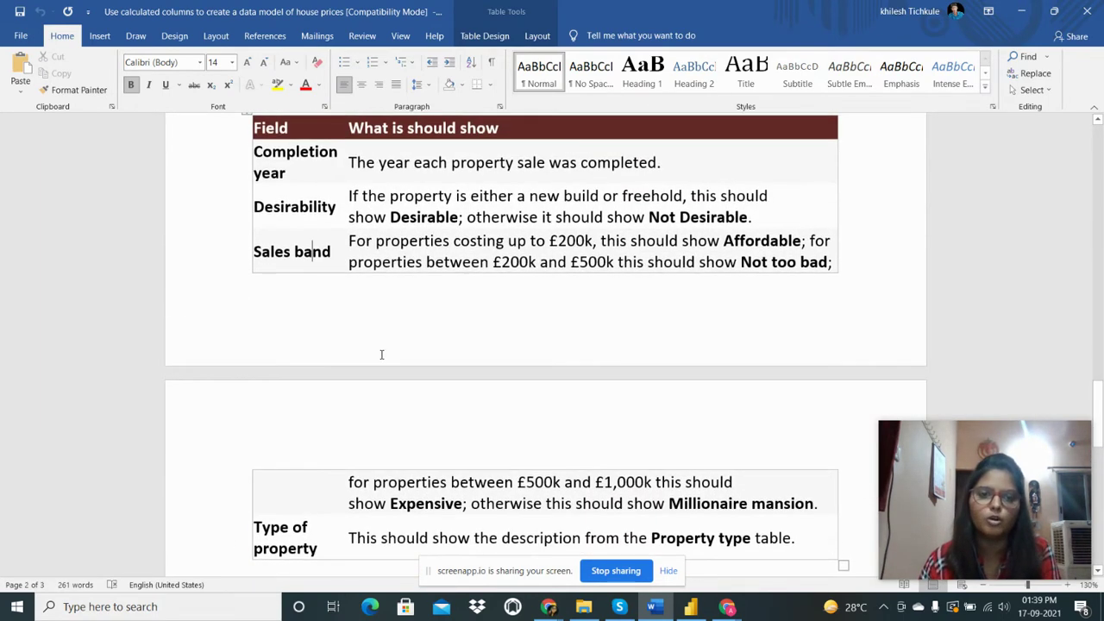
pyautogui.click(358, 164)
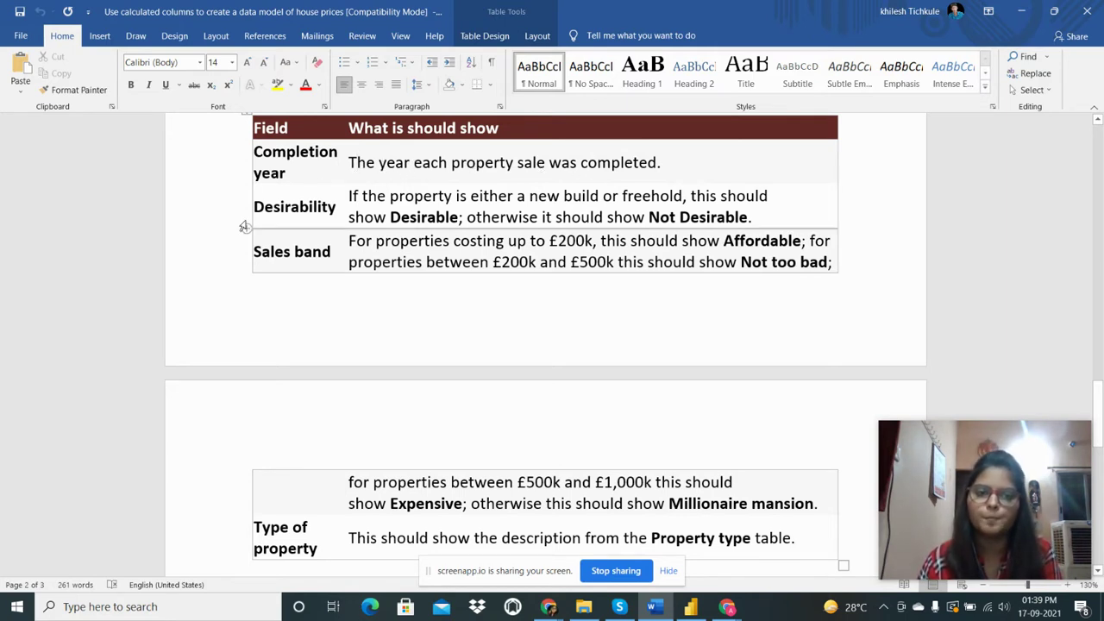
pyautogui.click(291, 207)
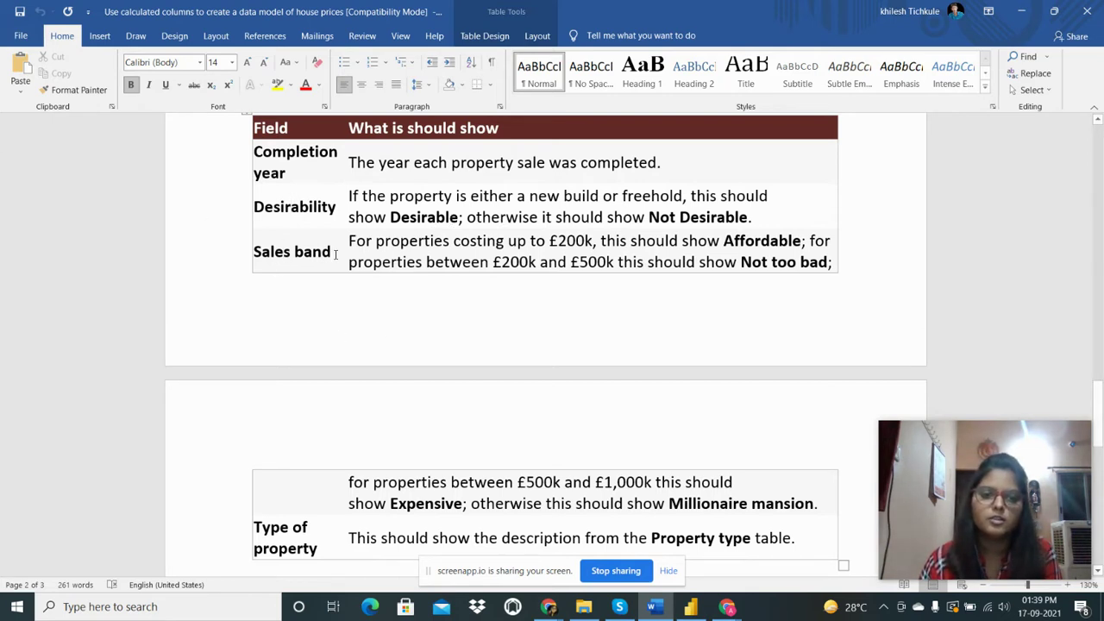
pyautogui.moveTo(335, 254); pyautogui.dragTo(252, 253)
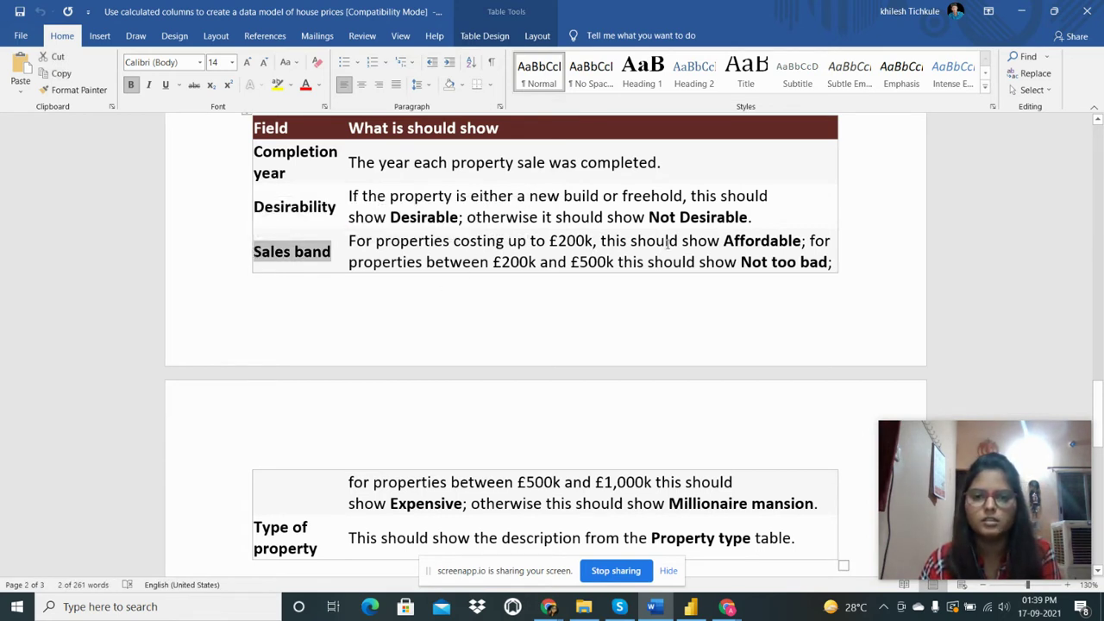
pyautogui.doubleClick(818, 241)
pyautogui.moveTo(514, 262); pyautogui.dragTo(618, 262)
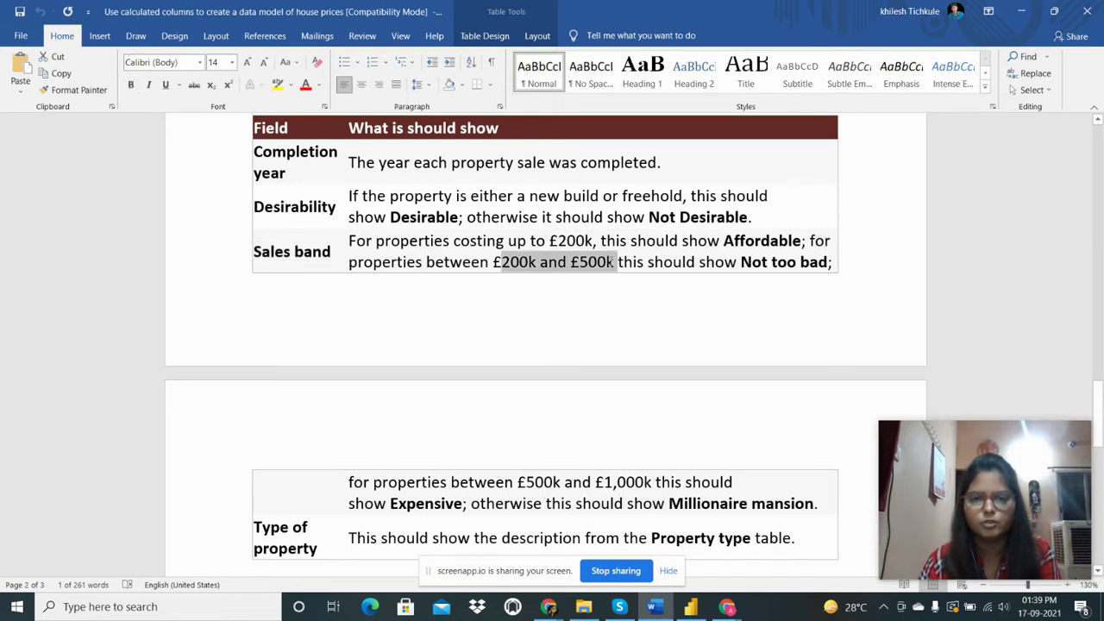
pyautogui.click(816, 263)
pyautogui.scroll(-2, 620, 283)
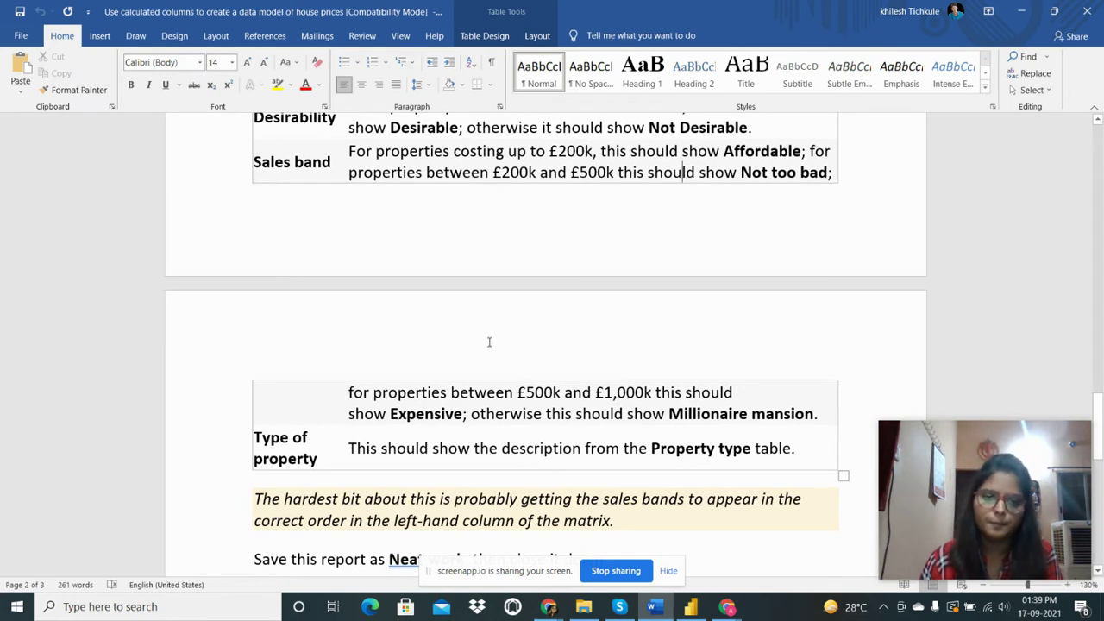
pyautogui.scroll(-1, 494, 347)
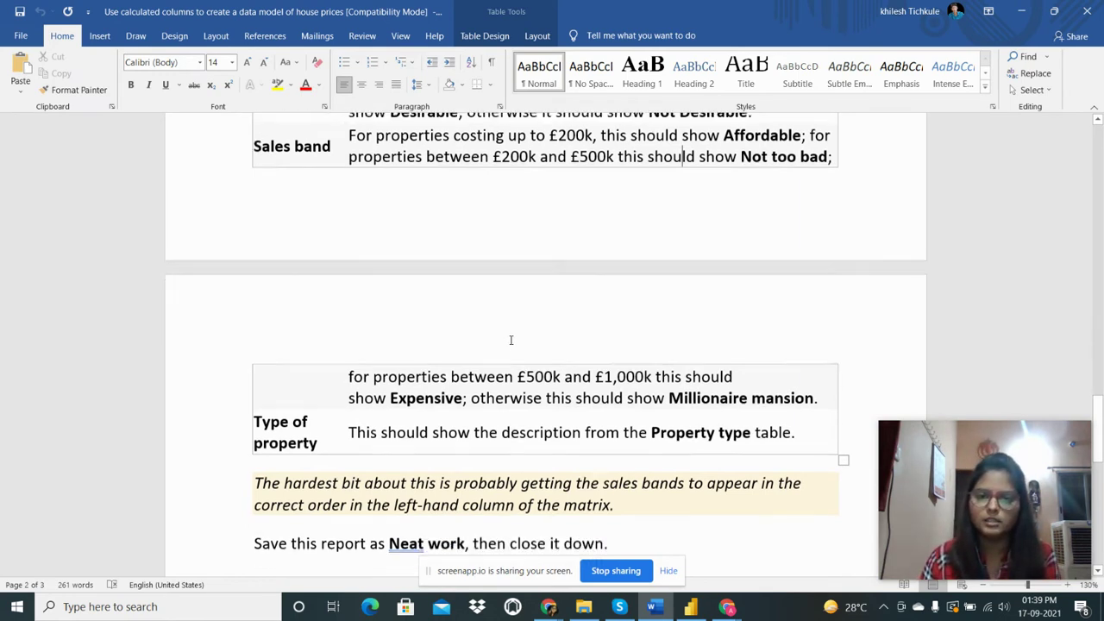
pyautogui.scroll(-2, 690, 380)
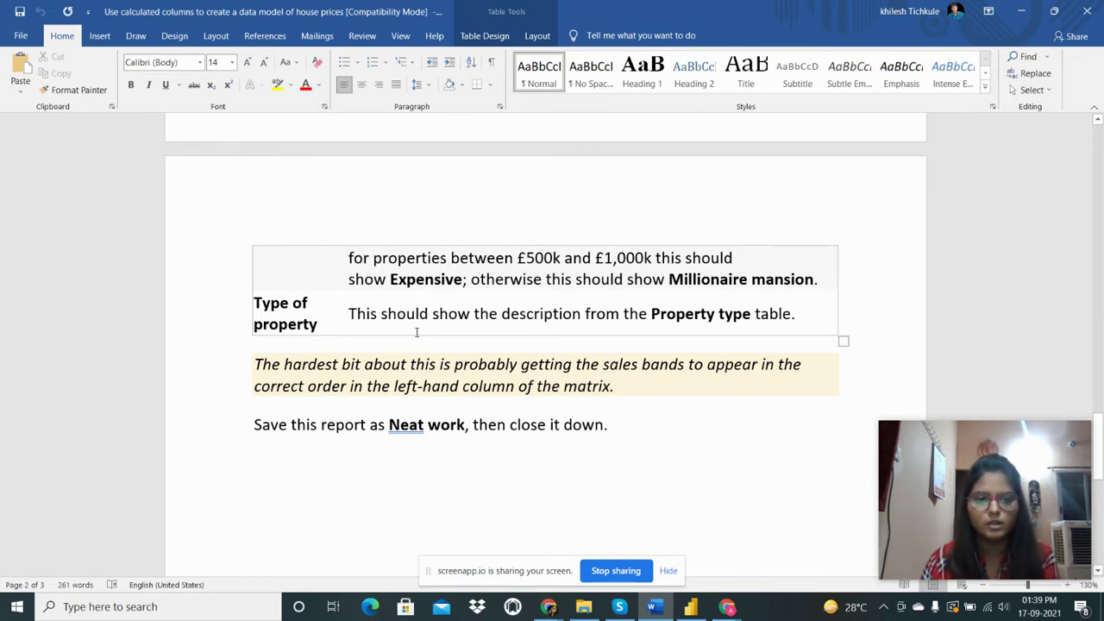
pyautogui.scroll(-1, 417, 332)
pyautogui.tripleClick(331, 282)
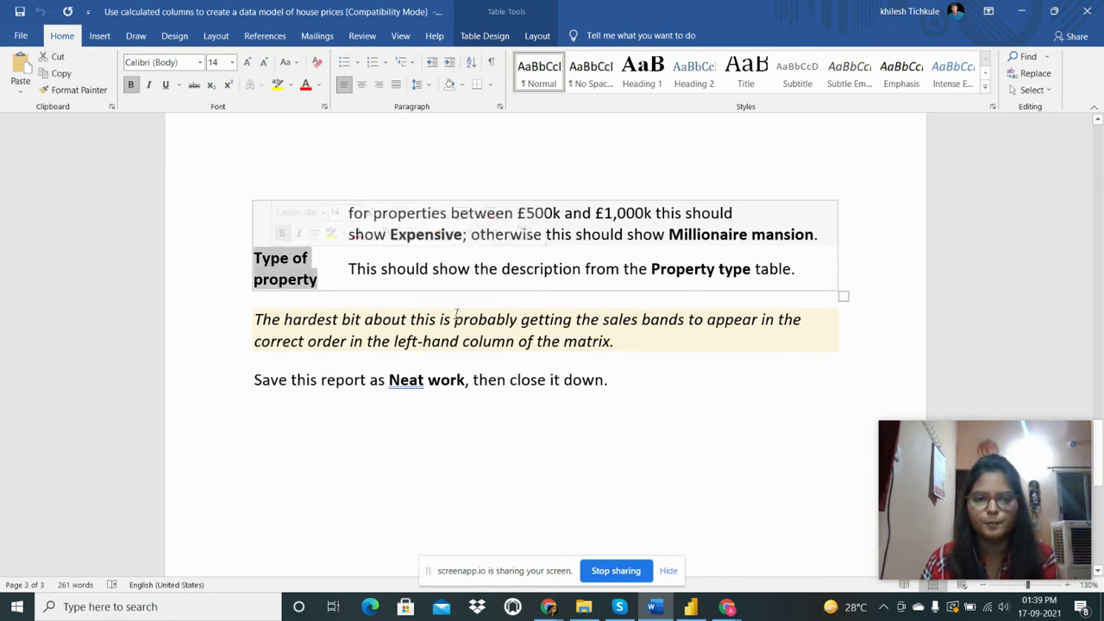
pyautogui.click(459, 270)
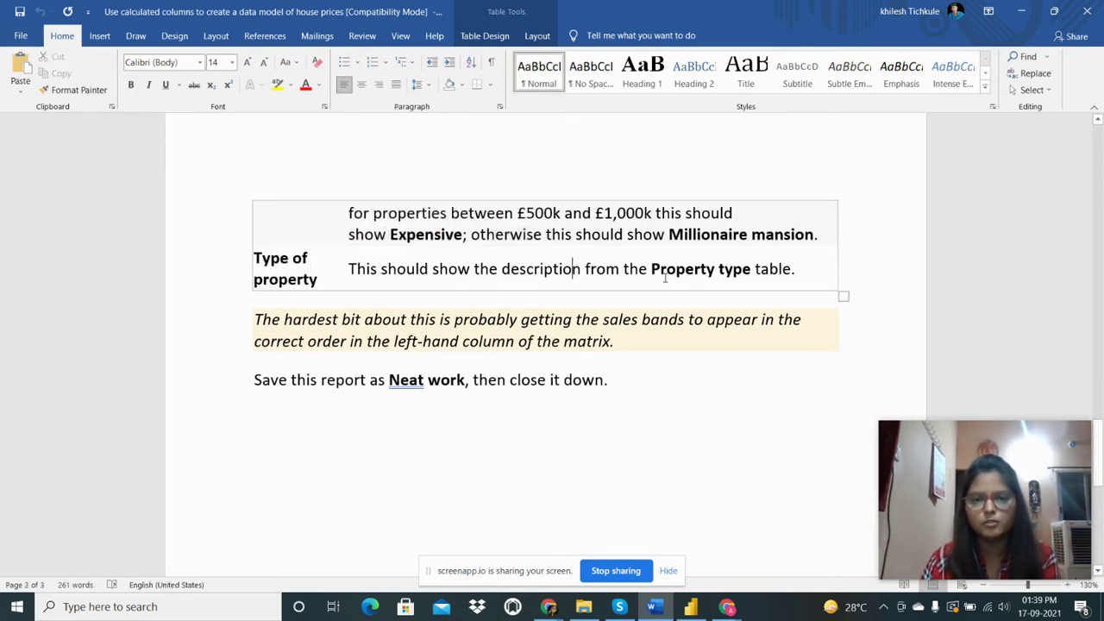
pyautogui.scroll(-2, 498, 277)
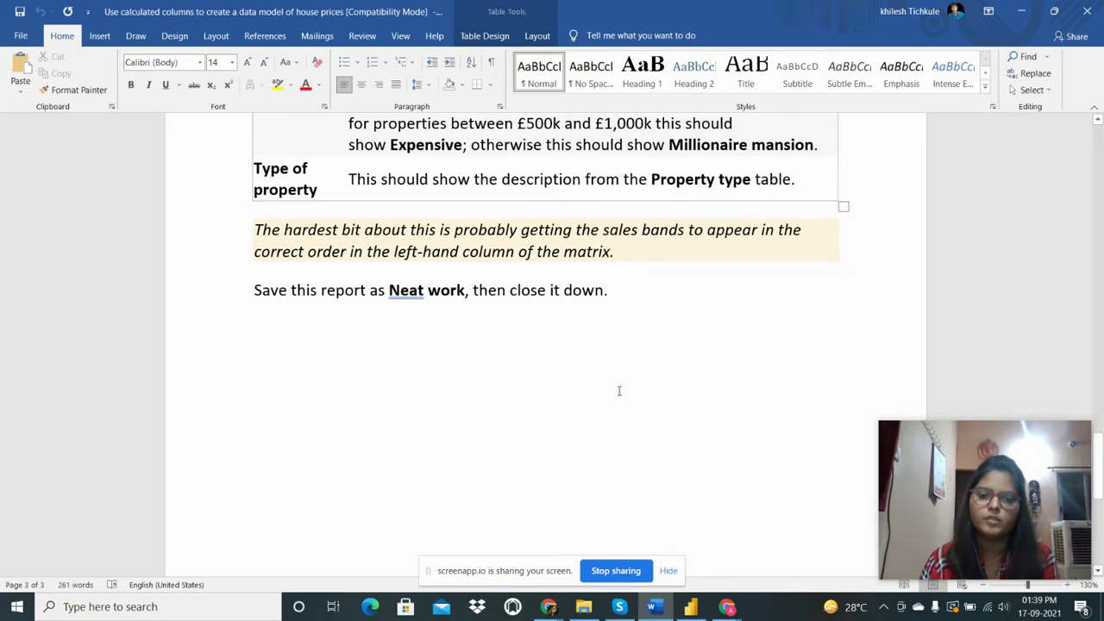
pyautogui.scroll(2, 618, 391)
pyautogui.click(769, 268)
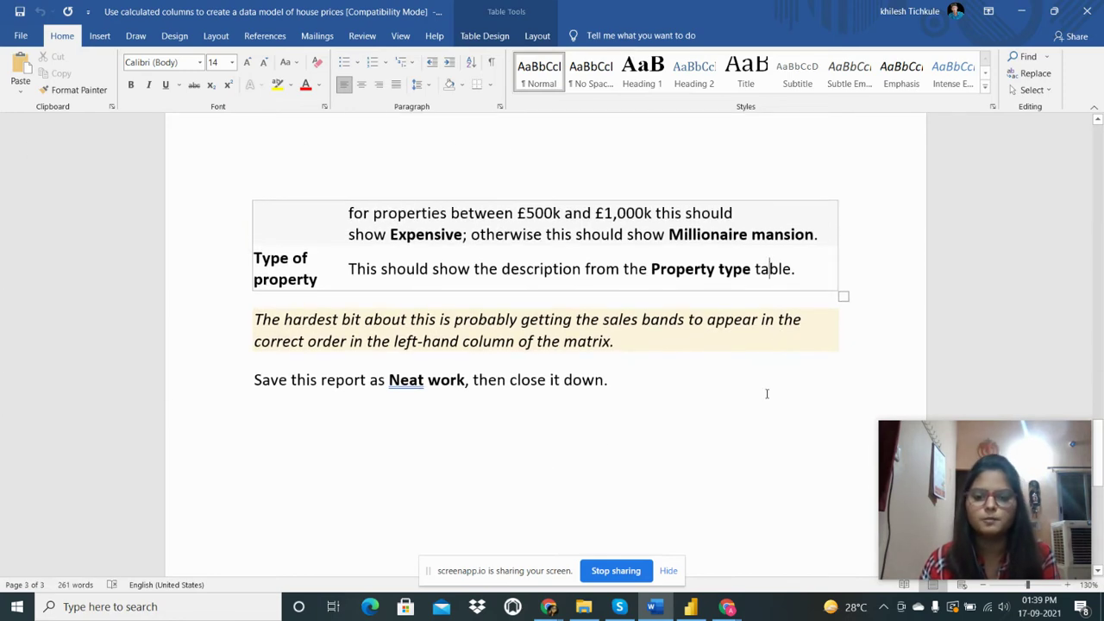
pyautogui.click(695, 609)
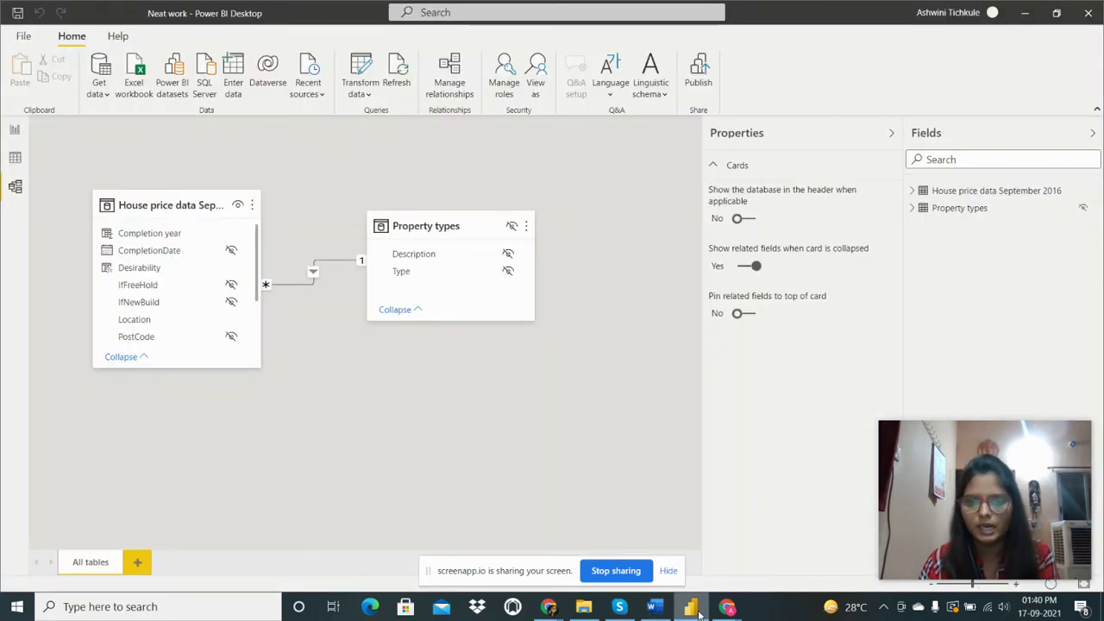
# Relate PropertyType to the Property types Type field, then view the house price data grid
pyautogui.click(15, 158)
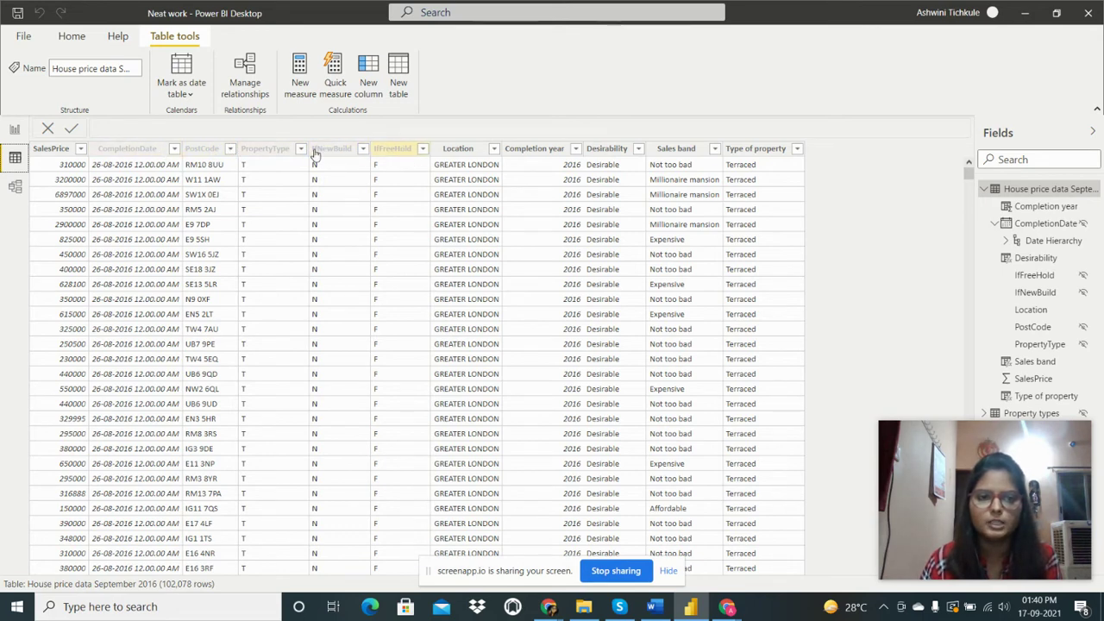
pyautogui.click(15, 186)
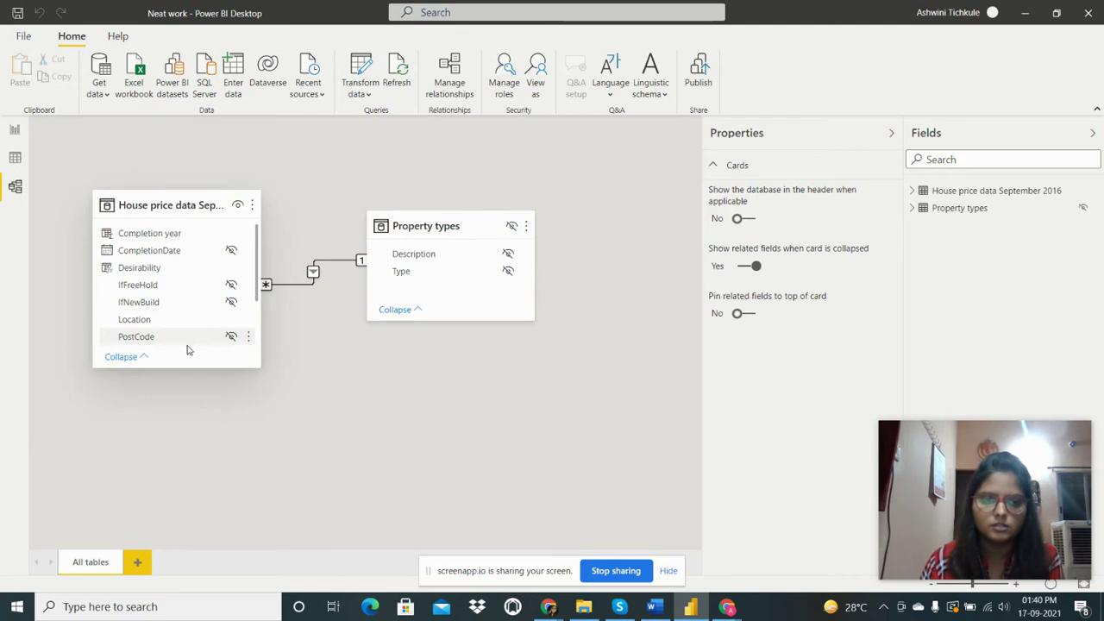
pyautogui.scroll(-3, 173, 327)
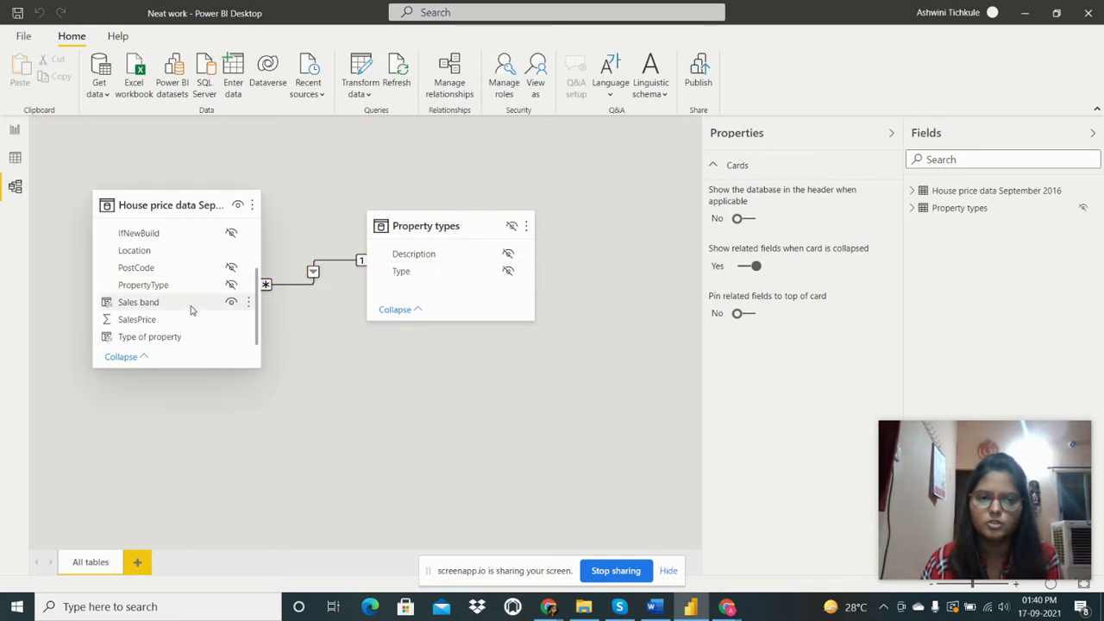
pyautogui.moveTo(143, 287); pyautogui.dragTo(410, 281)
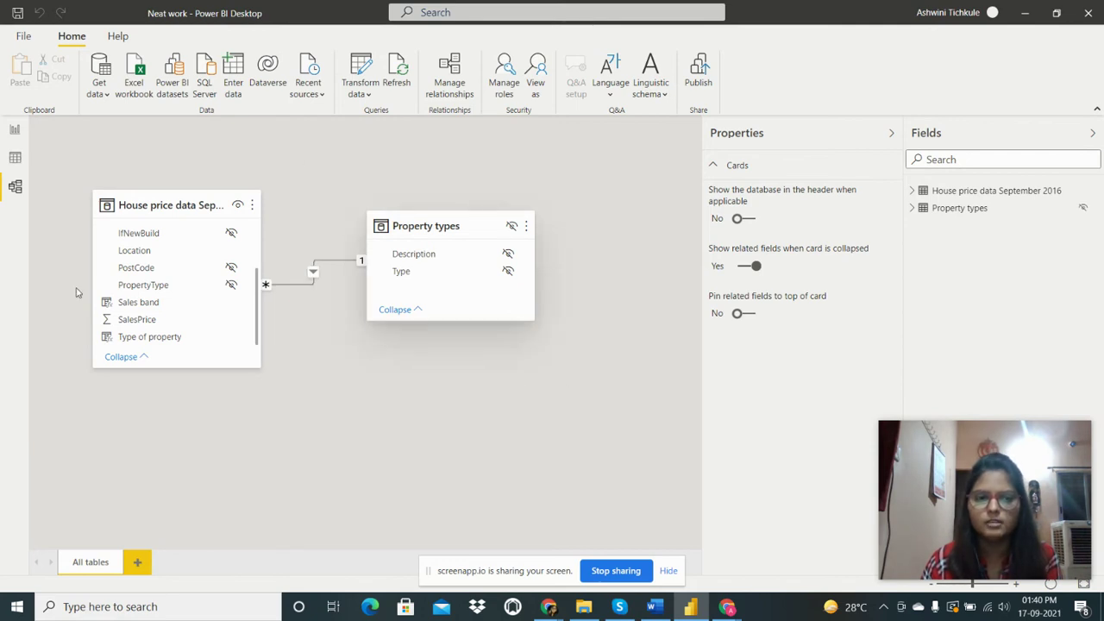
pyautogui.click(15, 158)
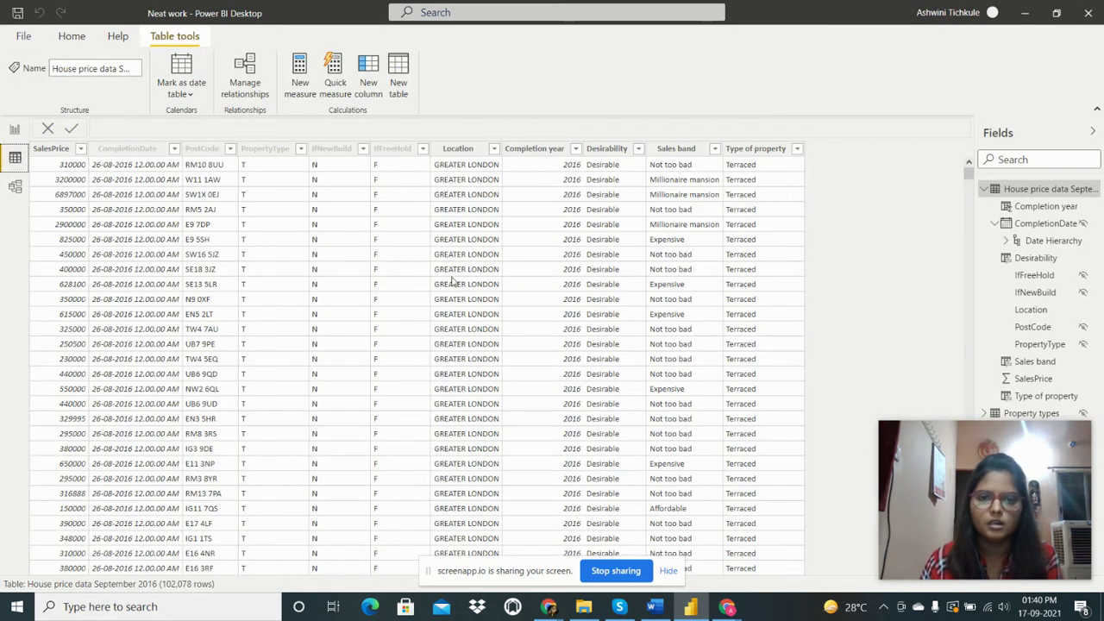
pyautogui.click(534, 148)
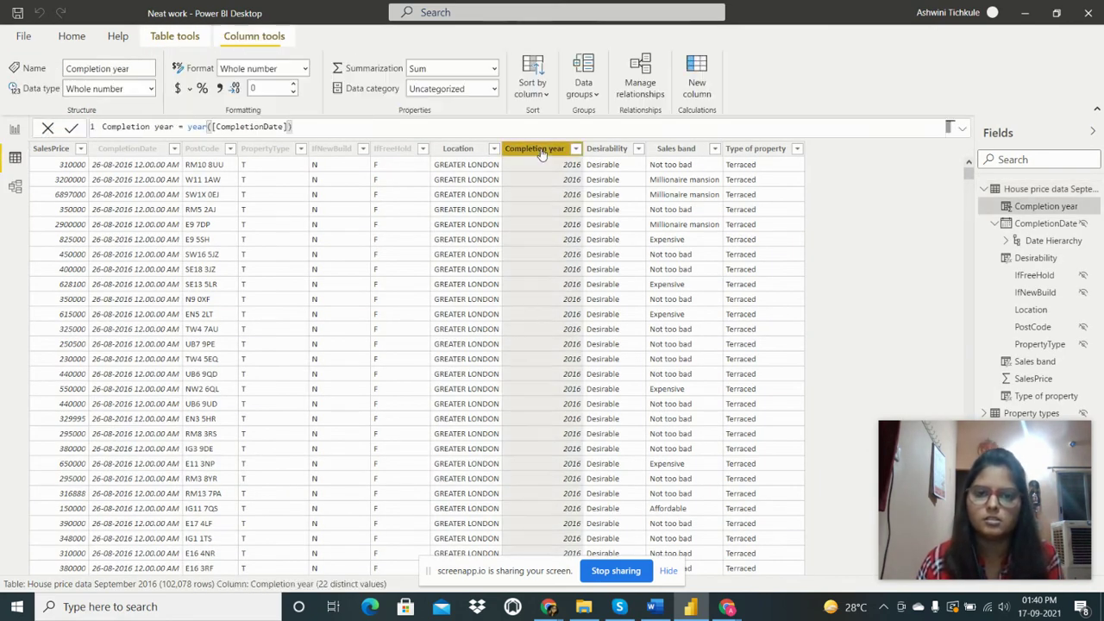
pyautogui.click(310, 129)
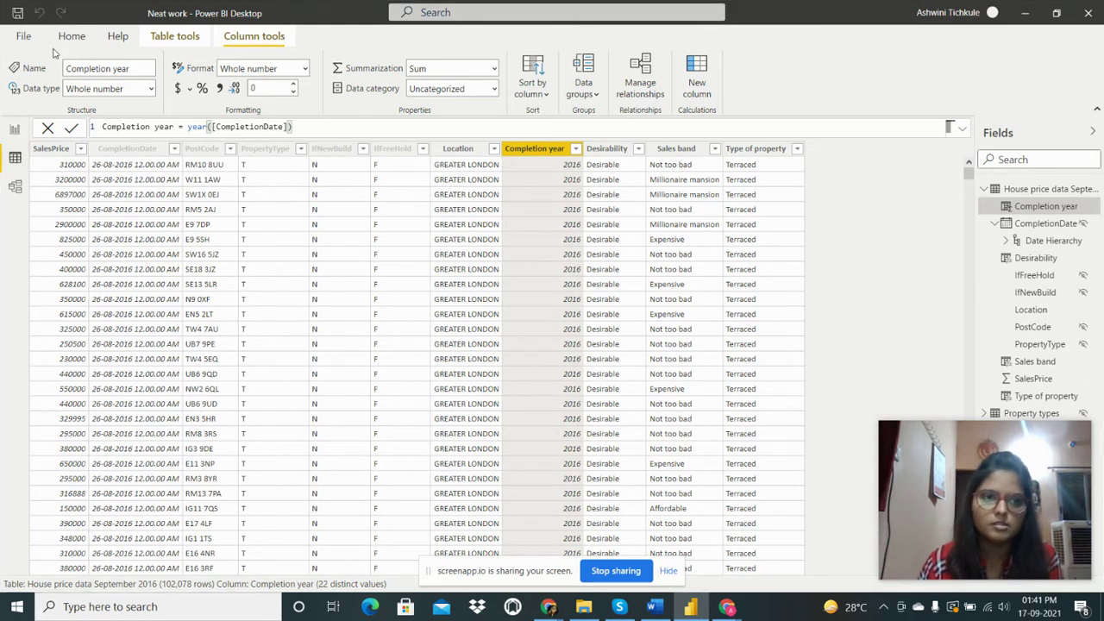
pyautogui.click(83, 40)
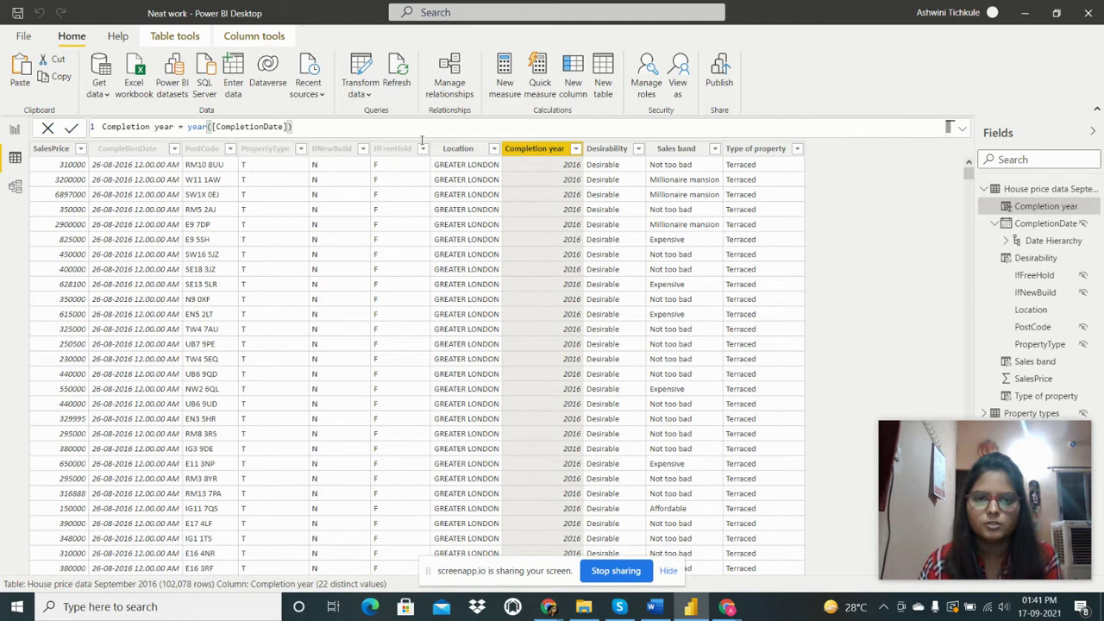
pyautogui.click(547, 155)
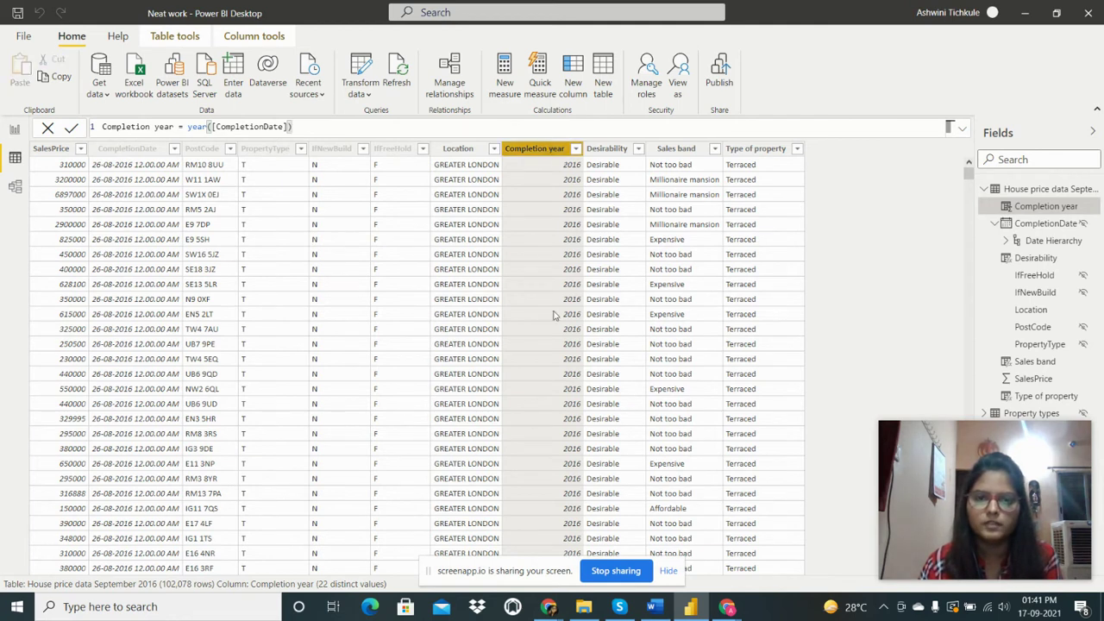
pyautogui.click(611, 150)
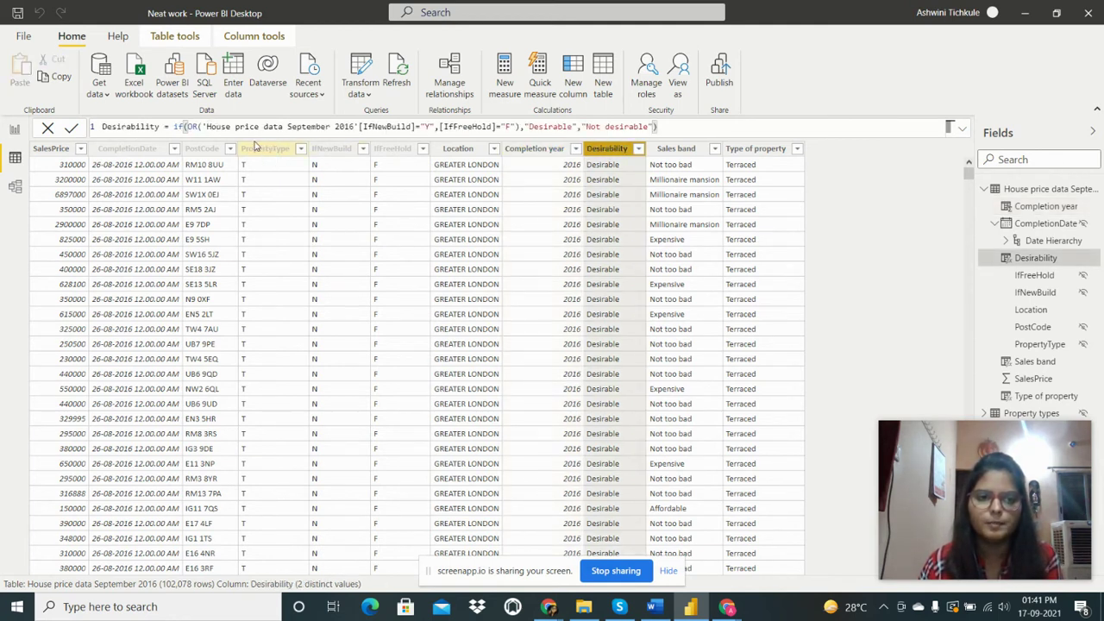
pyautogui.click(187, 127)
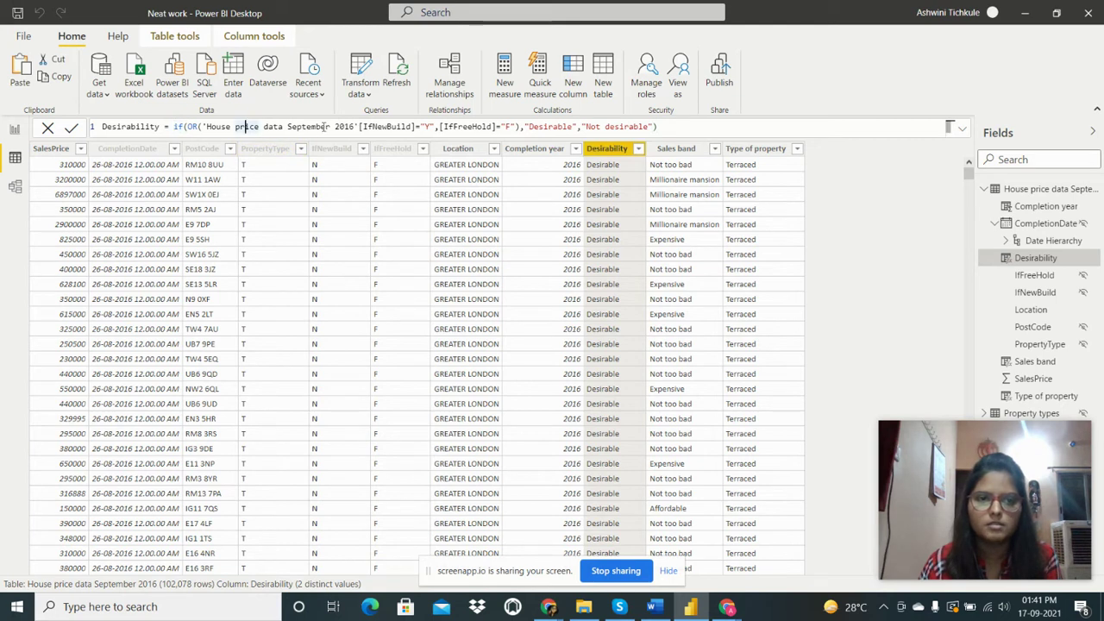
pyautogui.moveTo(358, 127); pyautogui.dragTo(232, 127)
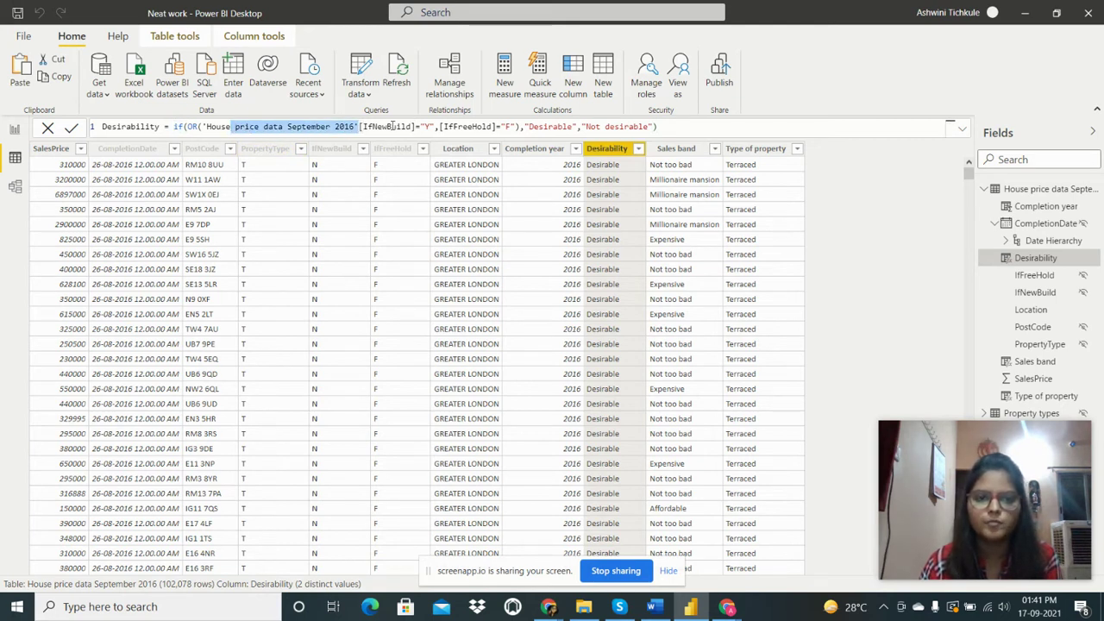
pyautogui.click(392, 127)
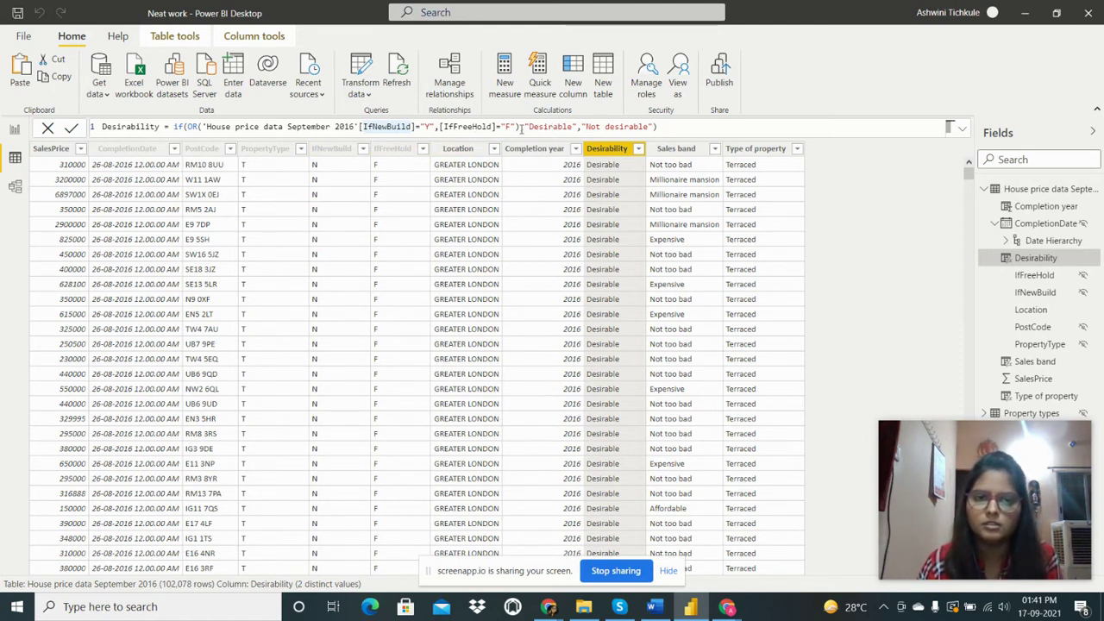
pyautogui.click(411, 127)
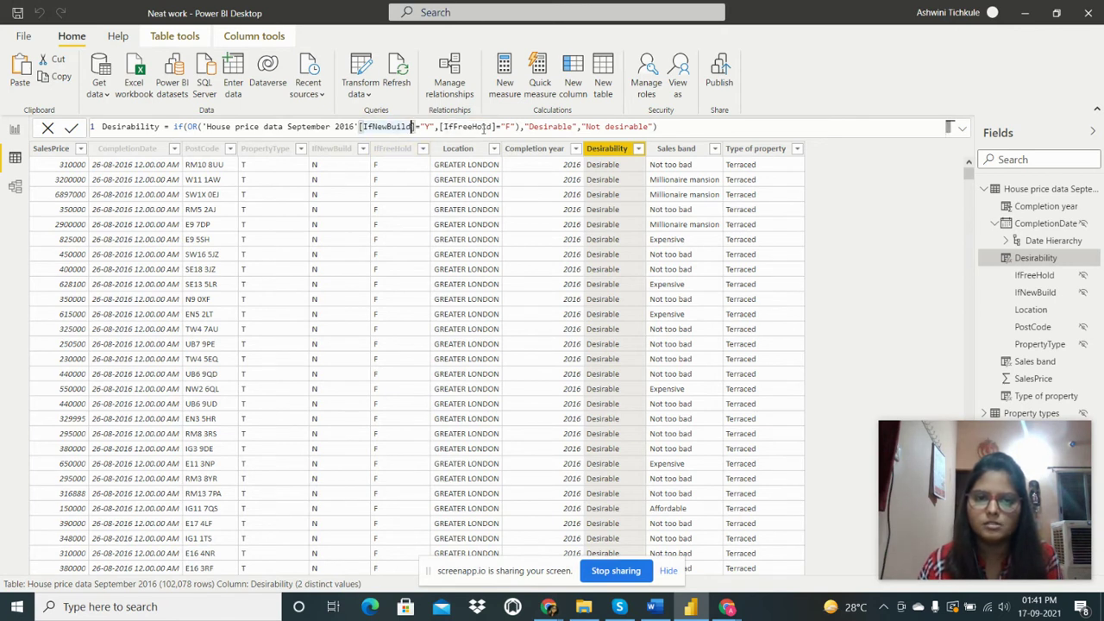
pyautogui.click(488, 127)
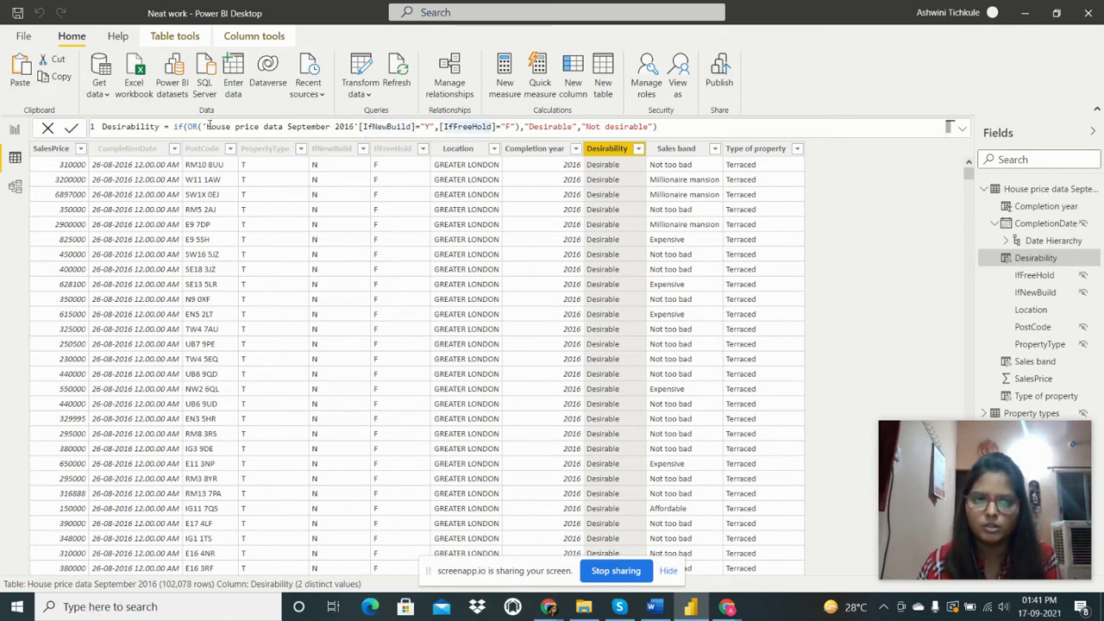
pyautogui.doubleClick(638, 127)
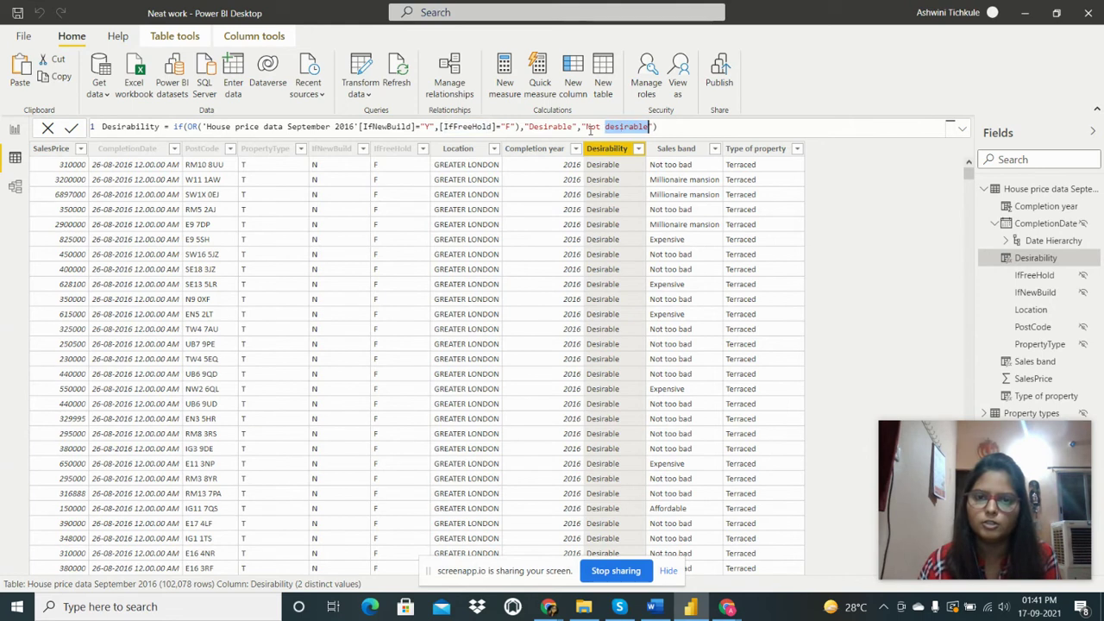
pyautogui.click(586, 127)
pyautogui.moveTo(587, 127); pyautogui.dragTo(643, 127)
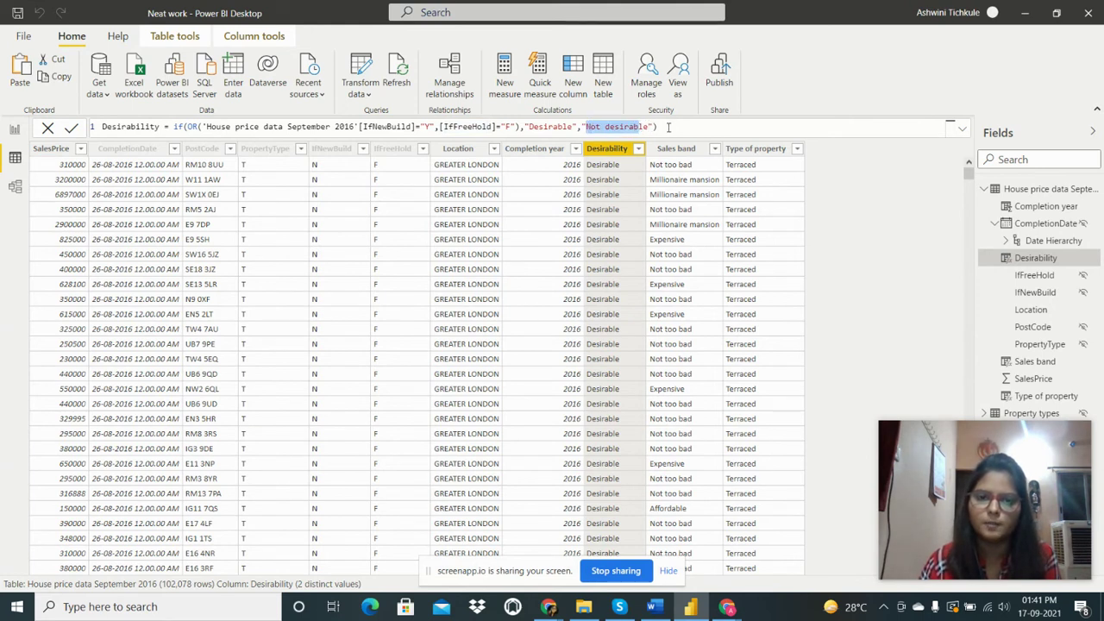
pyautogui.press('End')
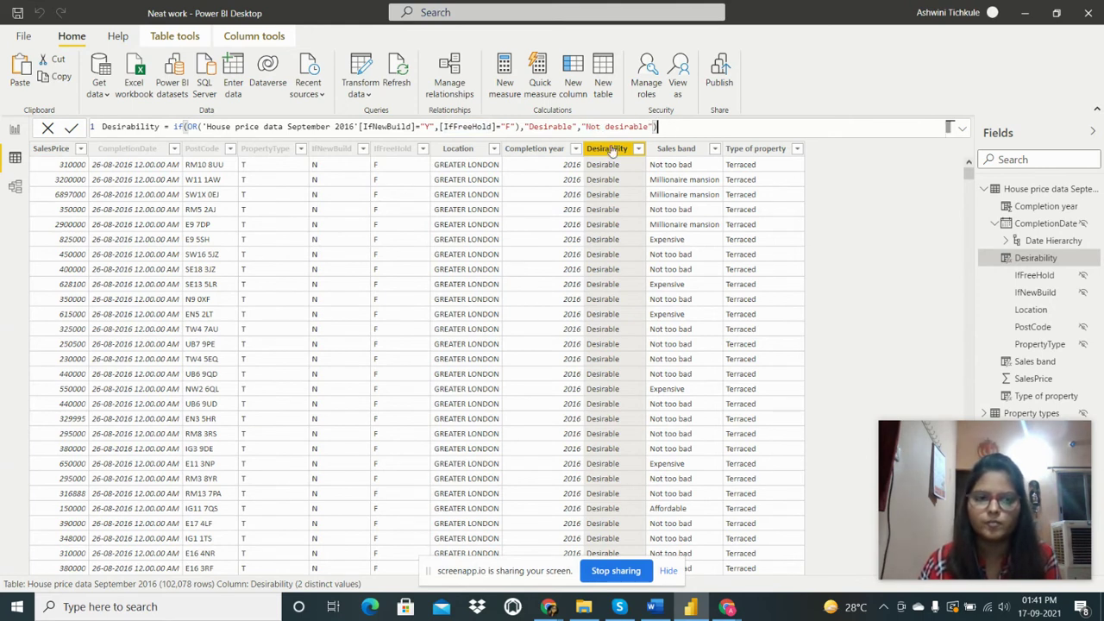
pyautogui.click(665, 155)
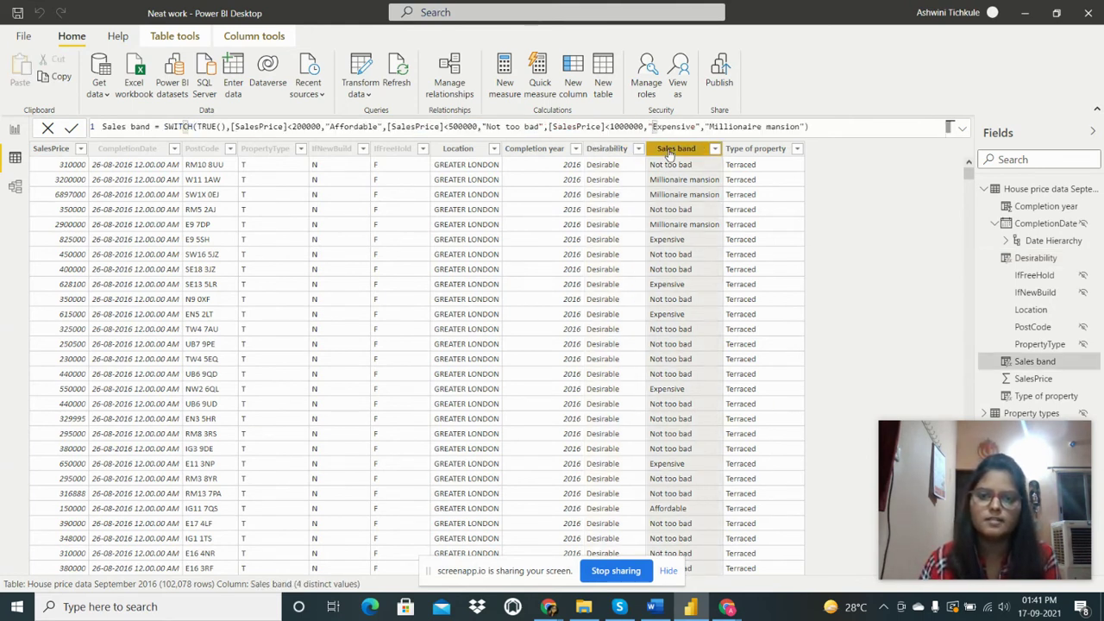
pyautogui.click(847, 130)
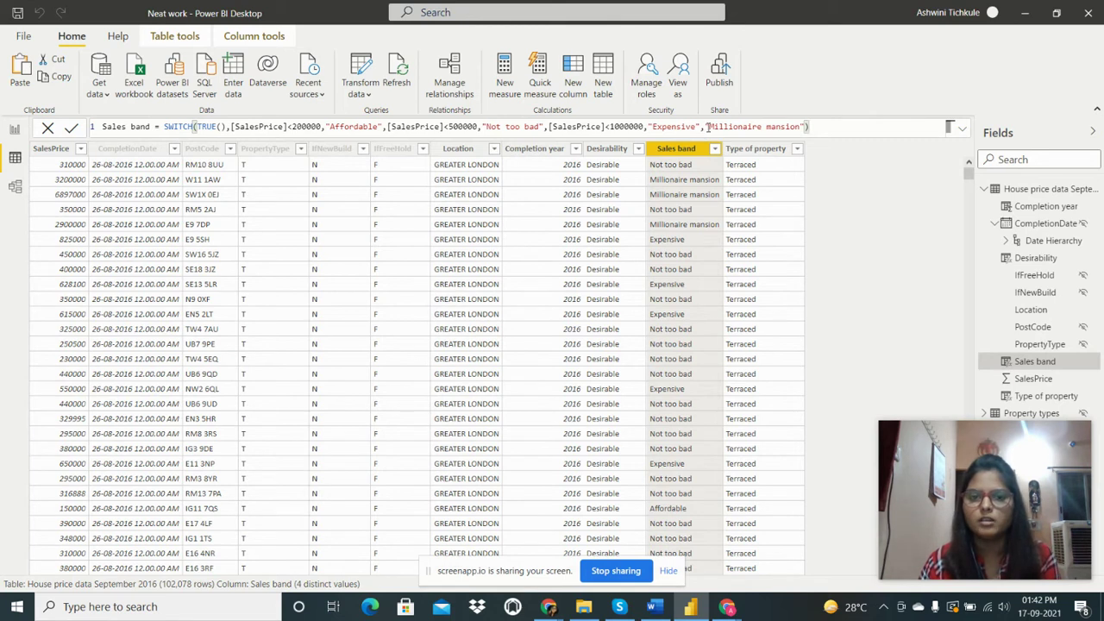
pyautogui.moveTo(707, 127); pyautogui.dragTo(232, 129)
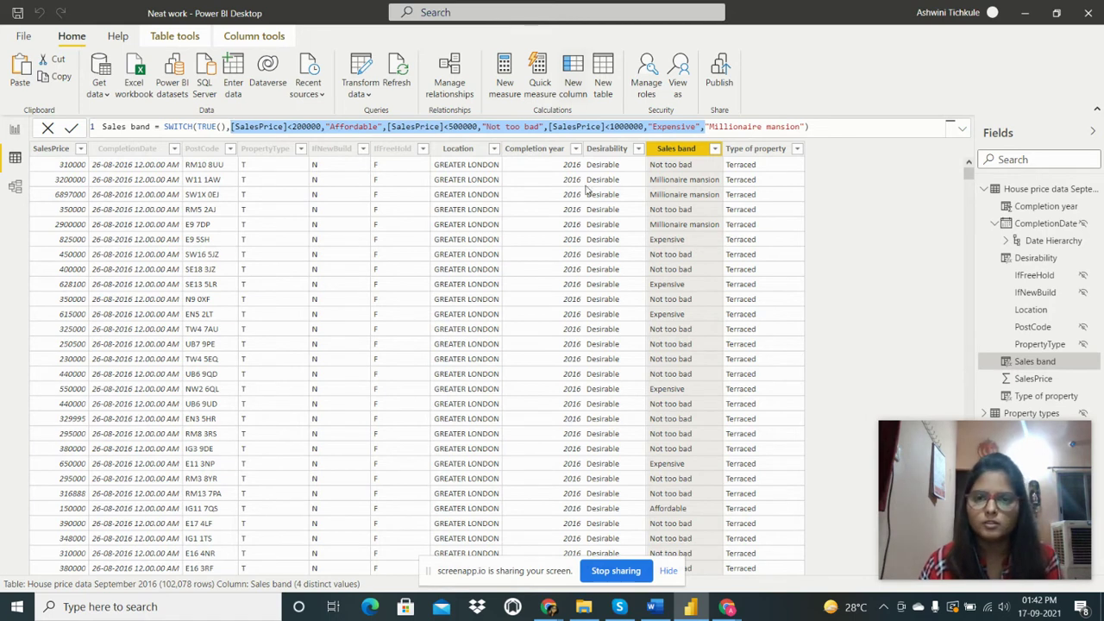
pyautogui.click(669, 208)
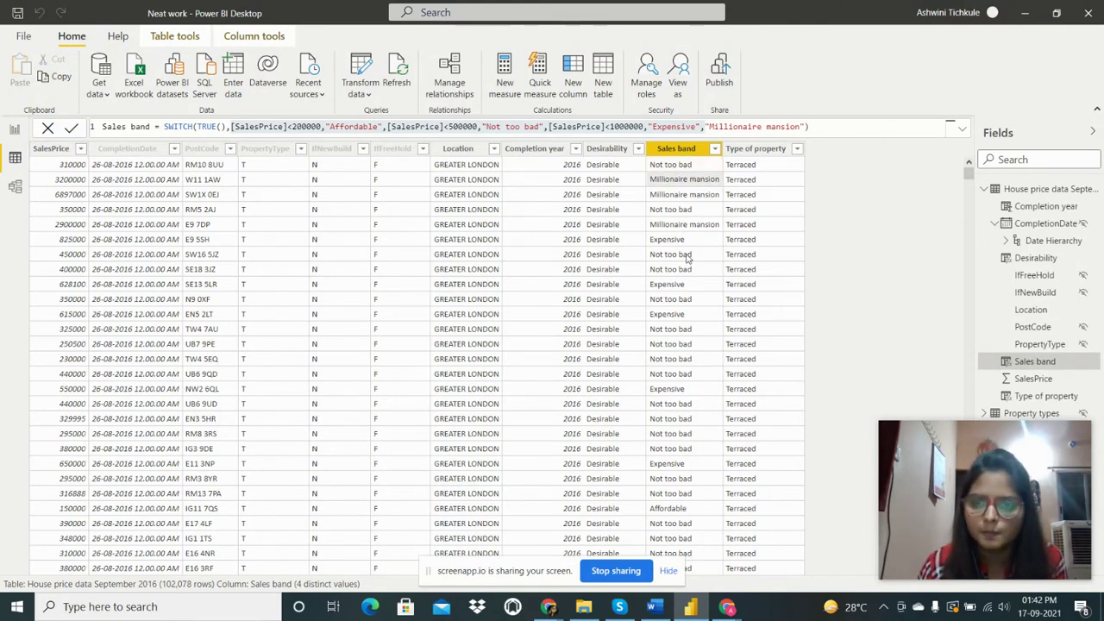
pyautogui.scroll(-2, 694, 335)
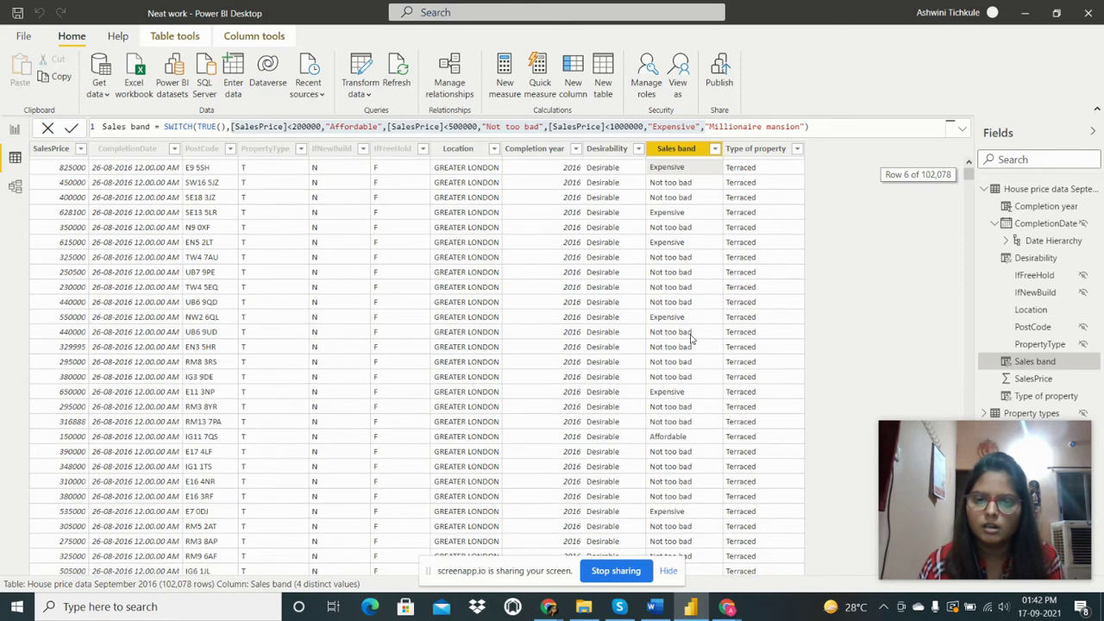
pyautogui.scroll(2, 664, 363)
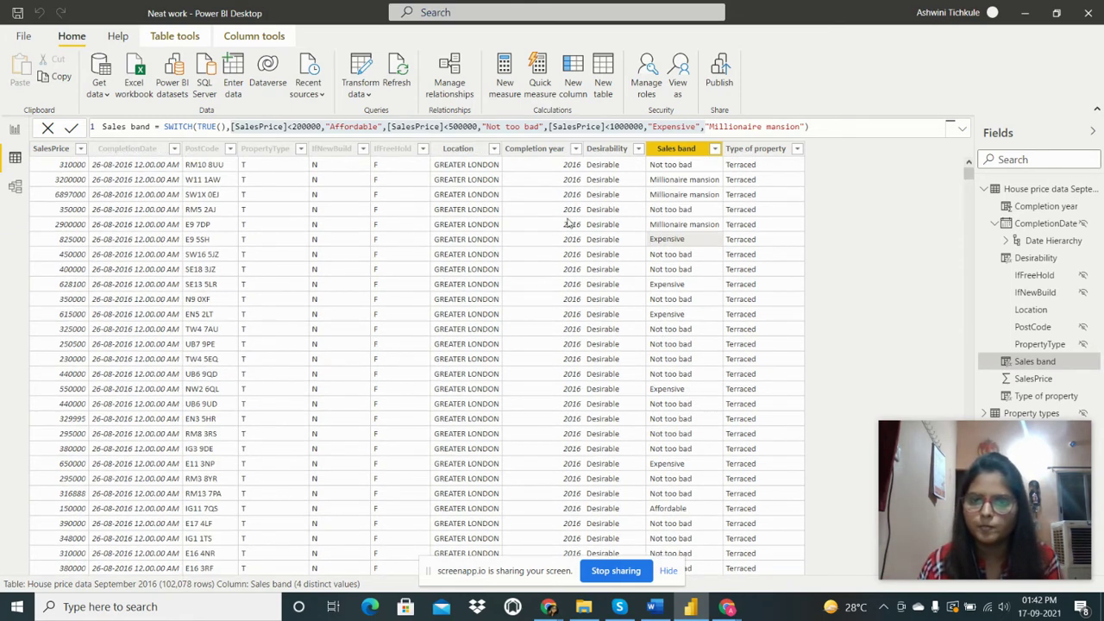
pyautogui.click(611, 149)
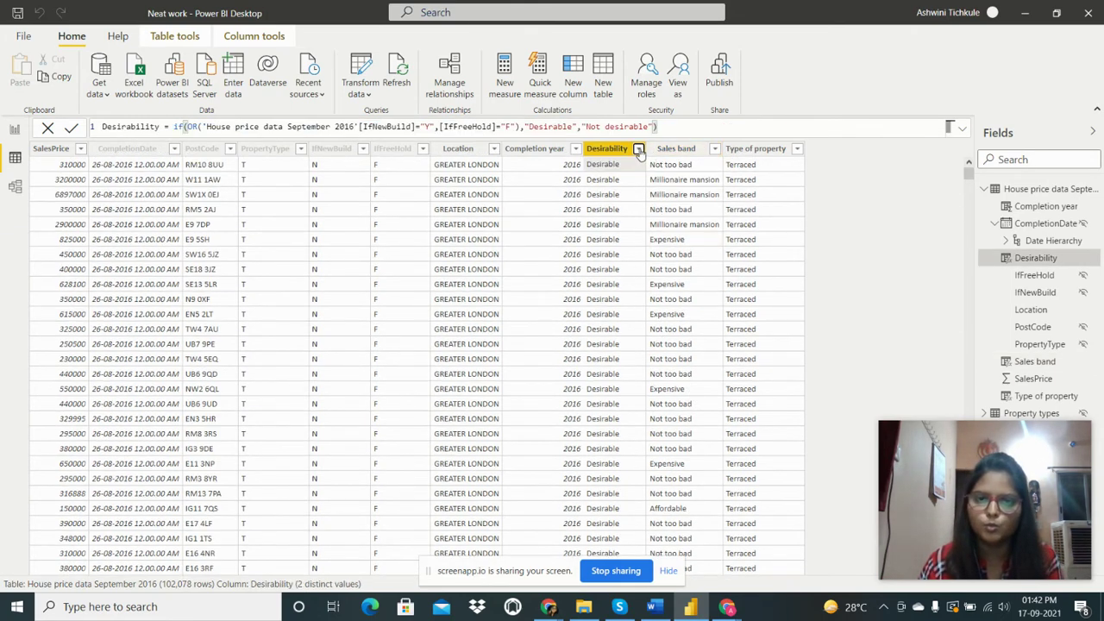
pyautogui.click(638, 150)
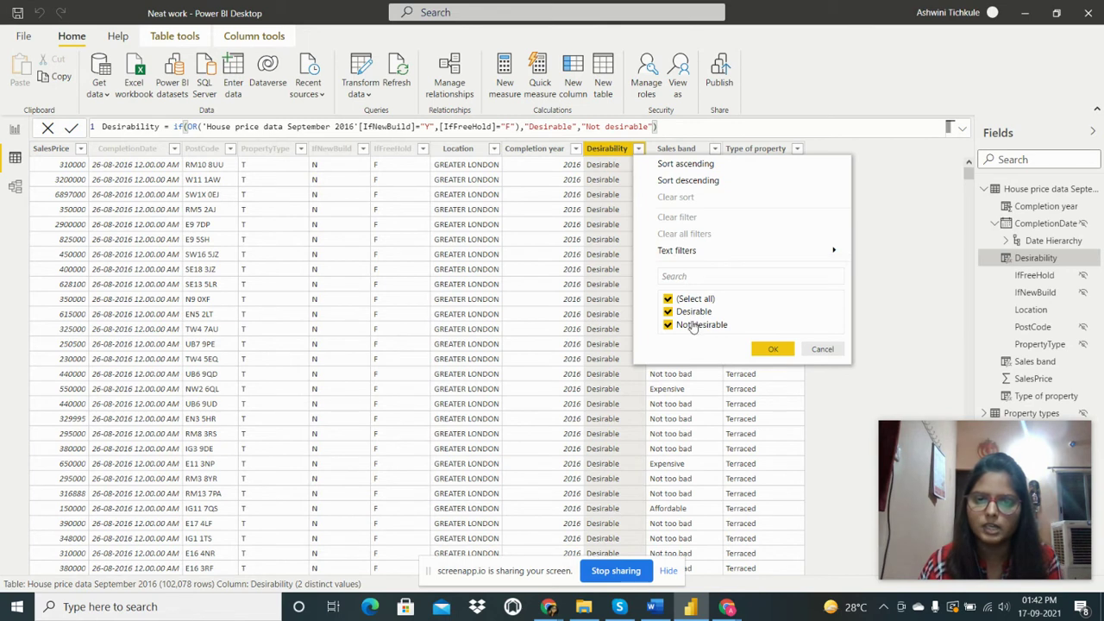
pyautogui.click(820, 349)
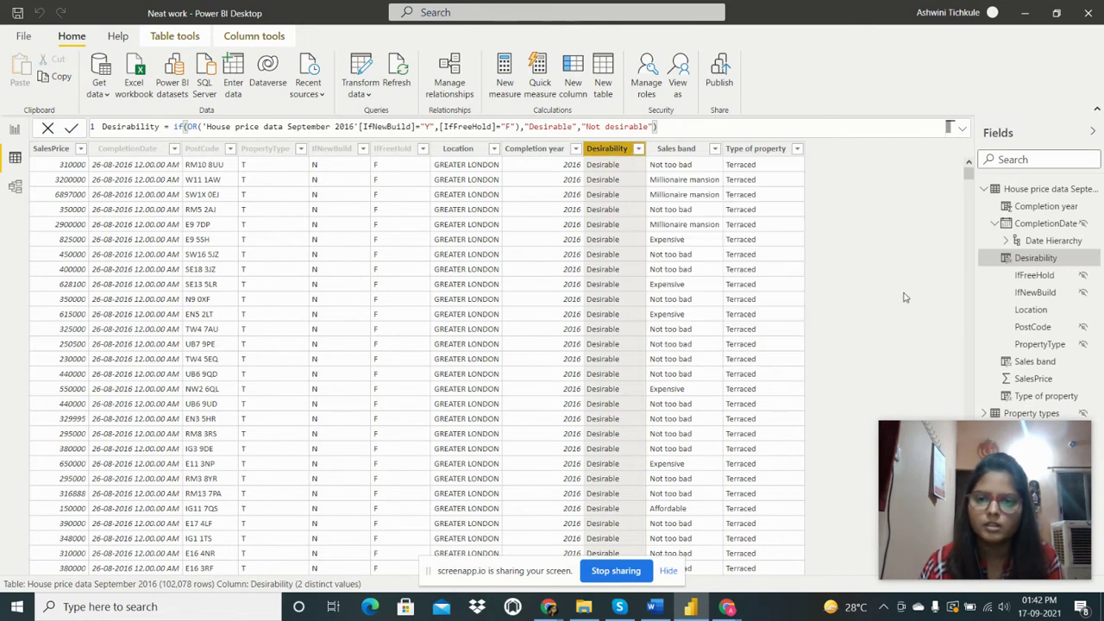
pyautogui.click(752, 153)
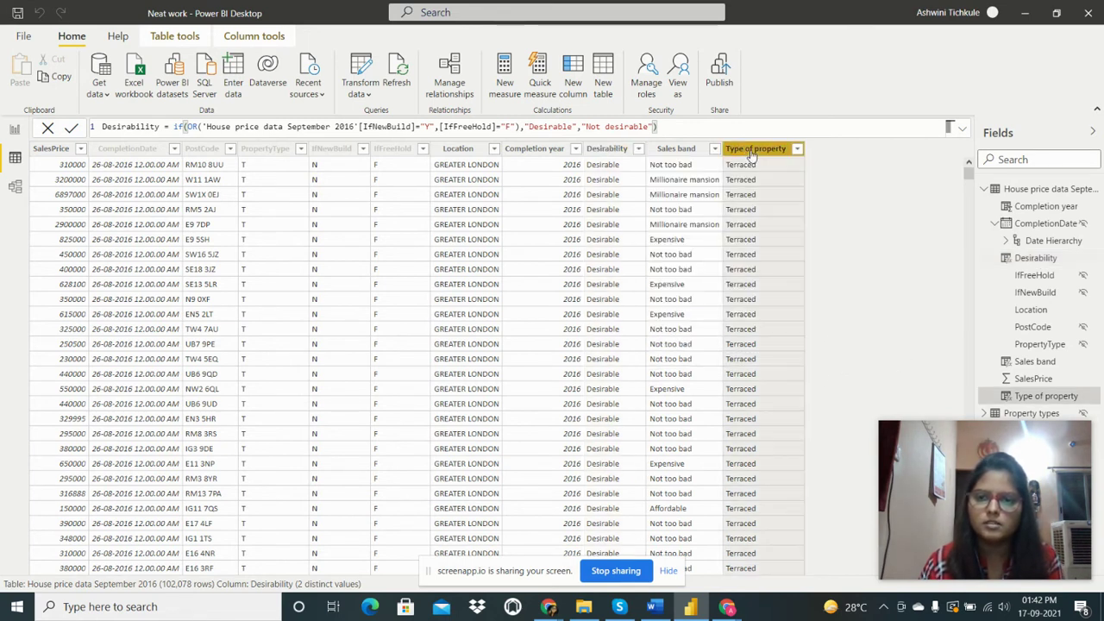
pyautogui.click(376, 127)
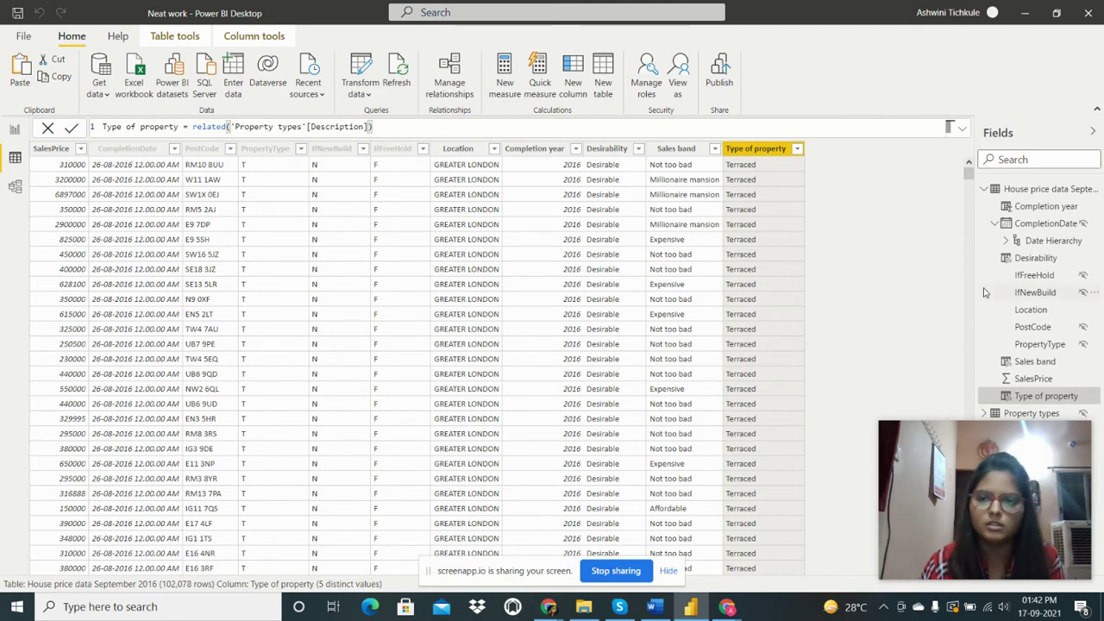
pyautogui.click(984, 189)
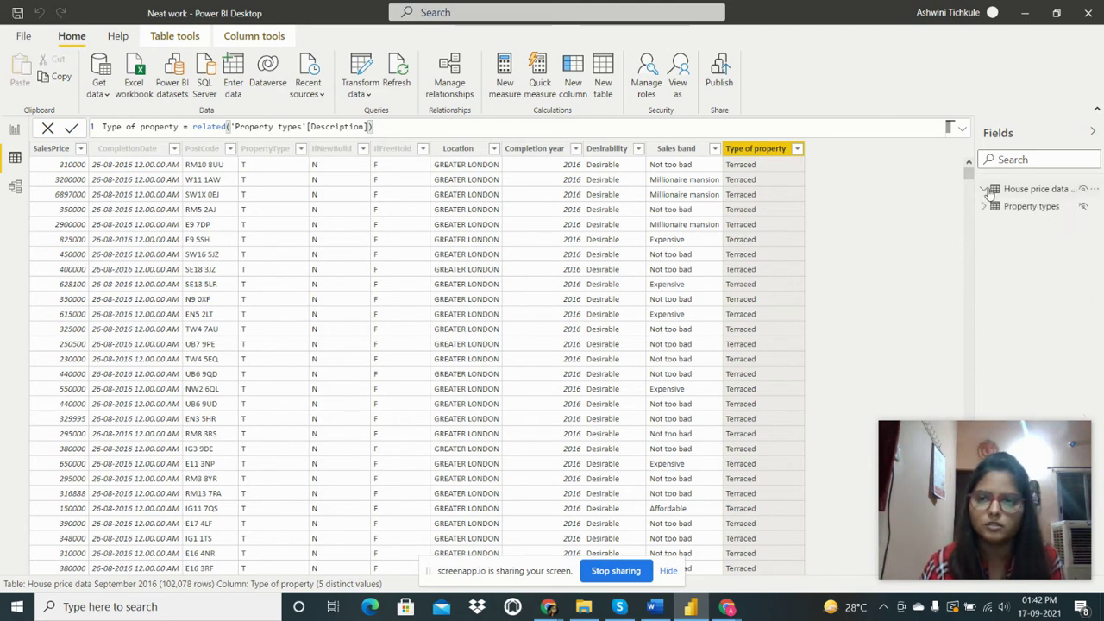
pyautogui.click(1027, 209)
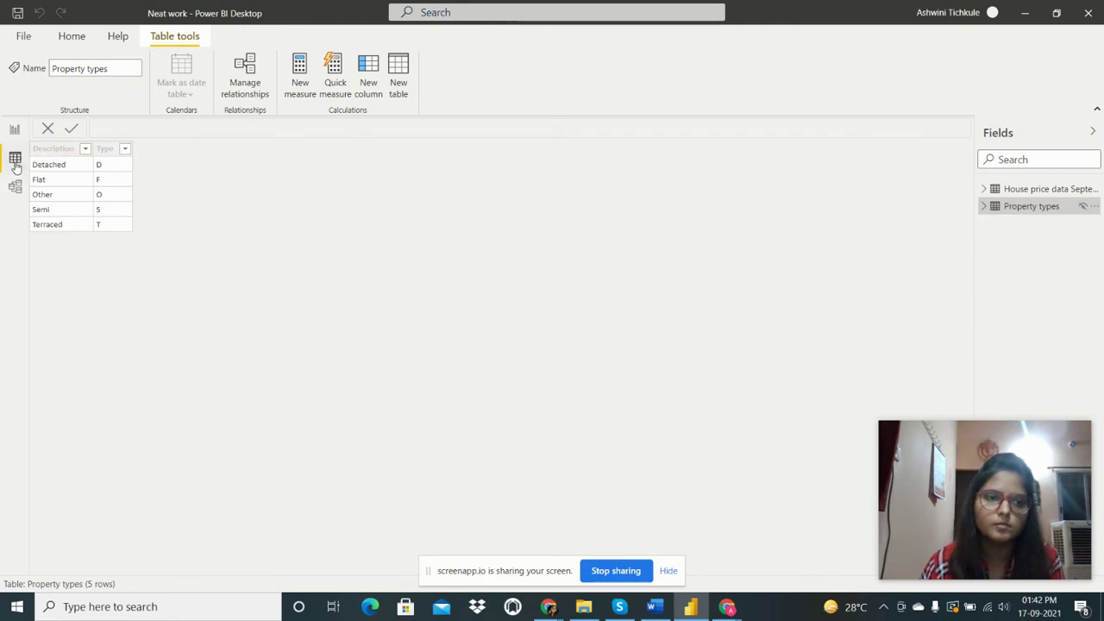
pyautogui.click(1008, 193)
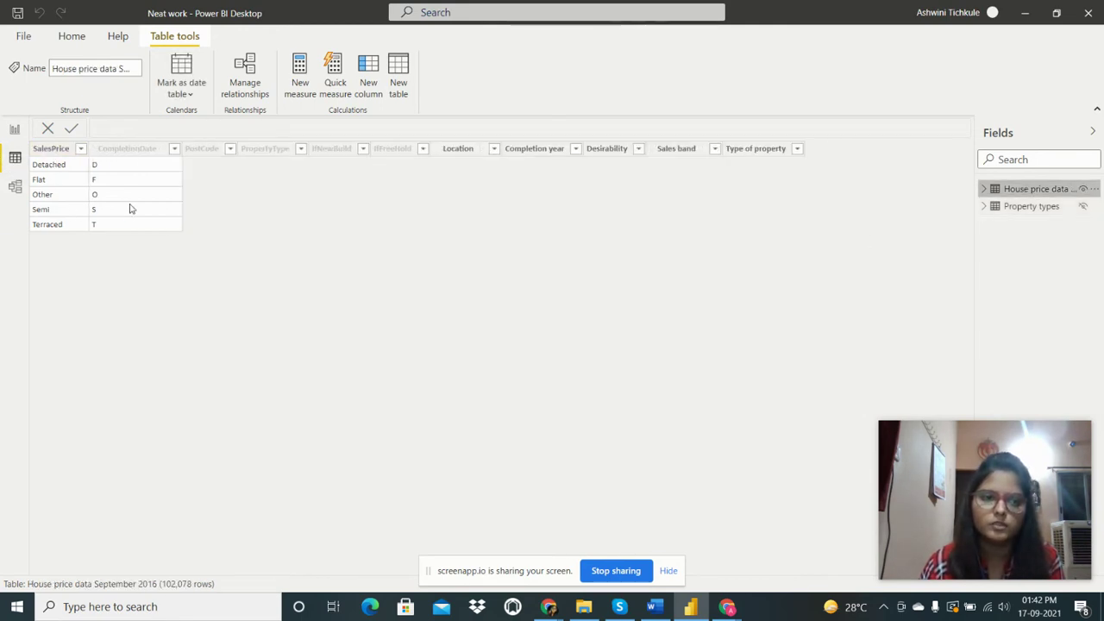
pyautogui.click(738, 151)
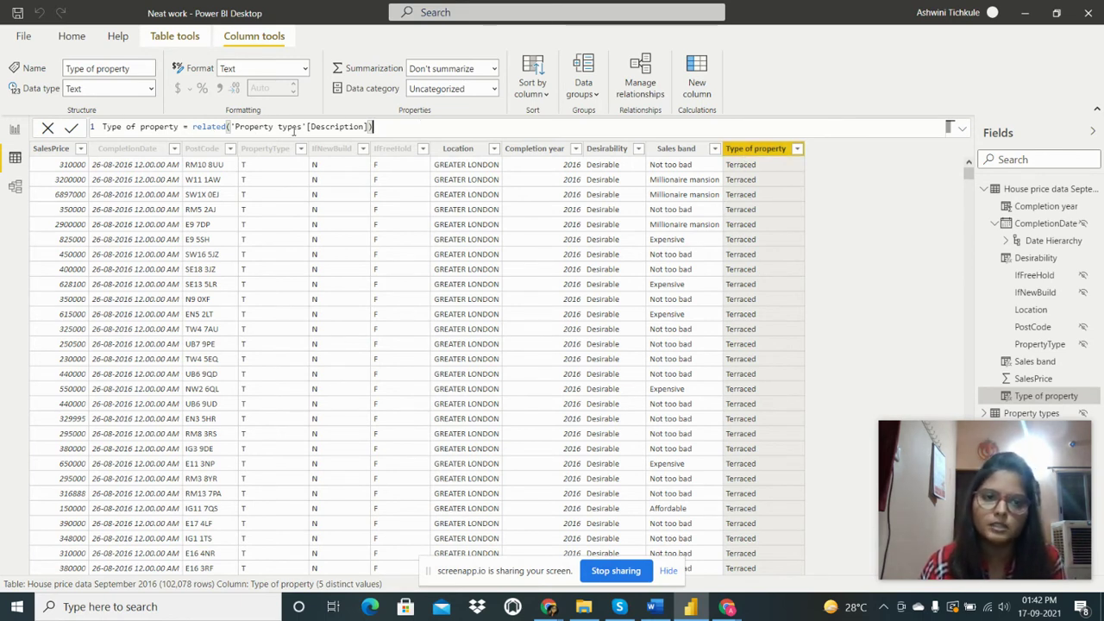
pyautogui.moveTo(303, 126); pyautogui.dragTo(235, 128)
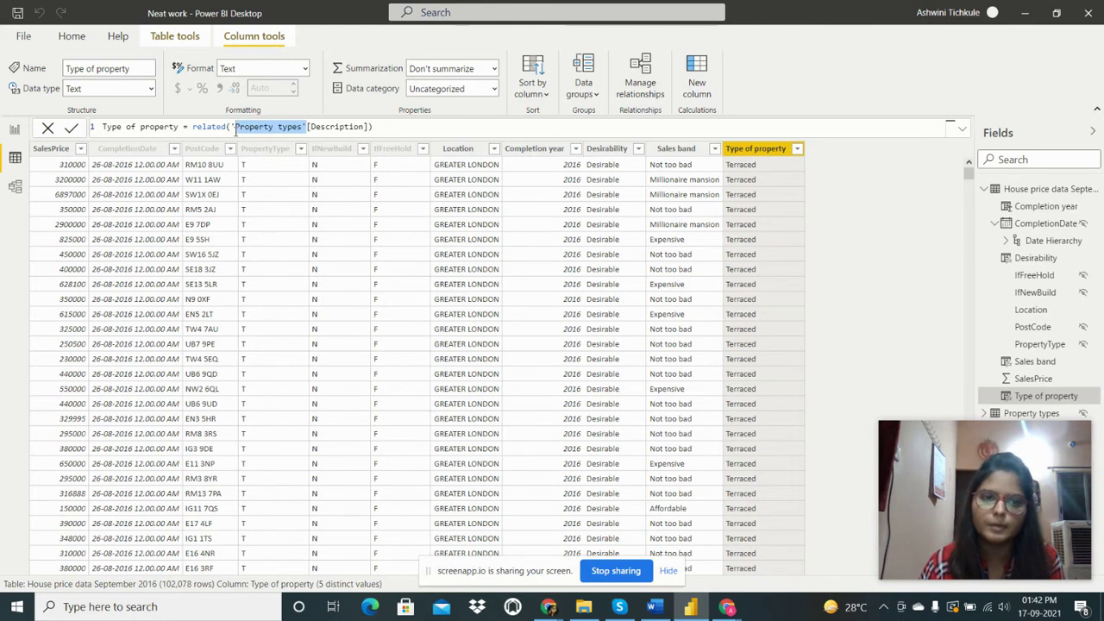
pyautogui.doubleClick(348, 127)
pyautogui.click(396, 127)
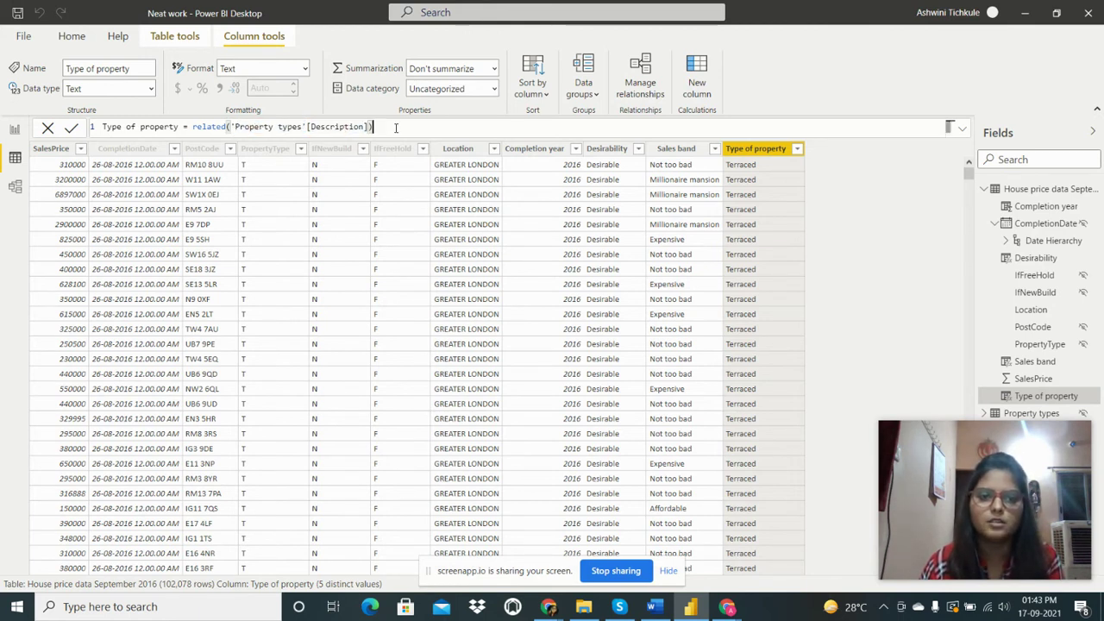
pyautogui.doubleClick(341, 126)
pyautogui.click(371, 127)
pyautogui.doubleClick(345, 126)
pyautogui.click(371, 127)
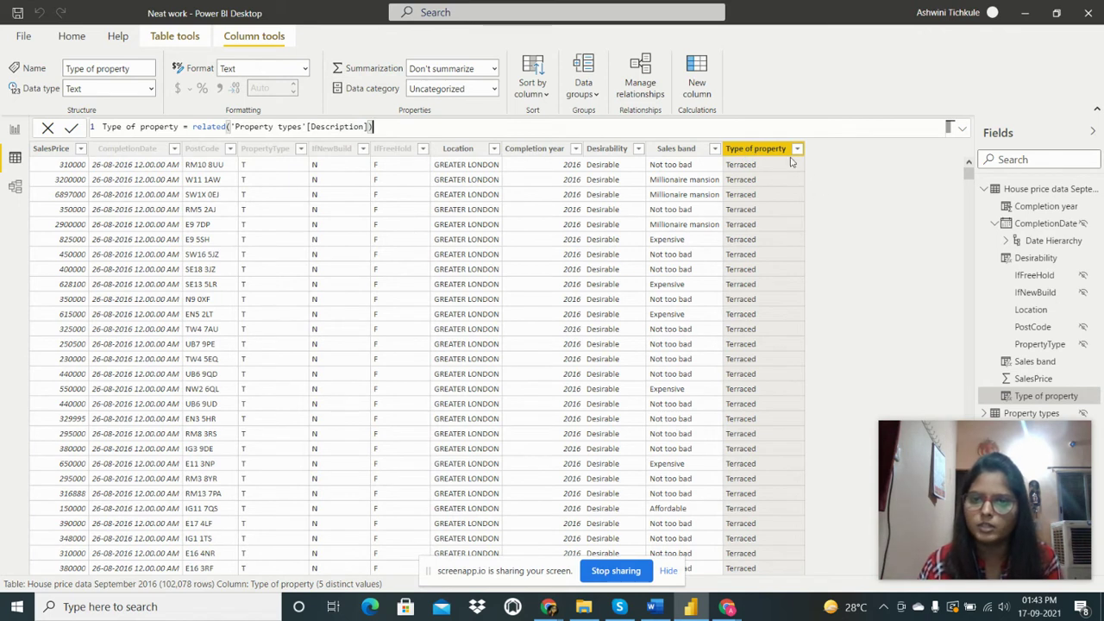
pyautogui.click(797, 149)
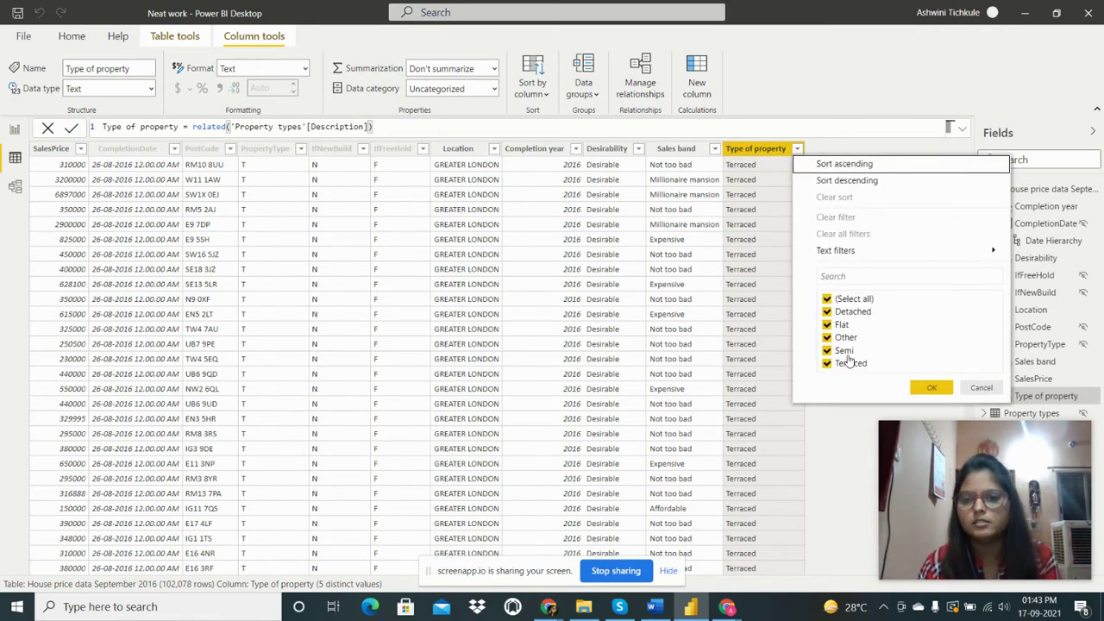
pyautogui.click(981, 388)
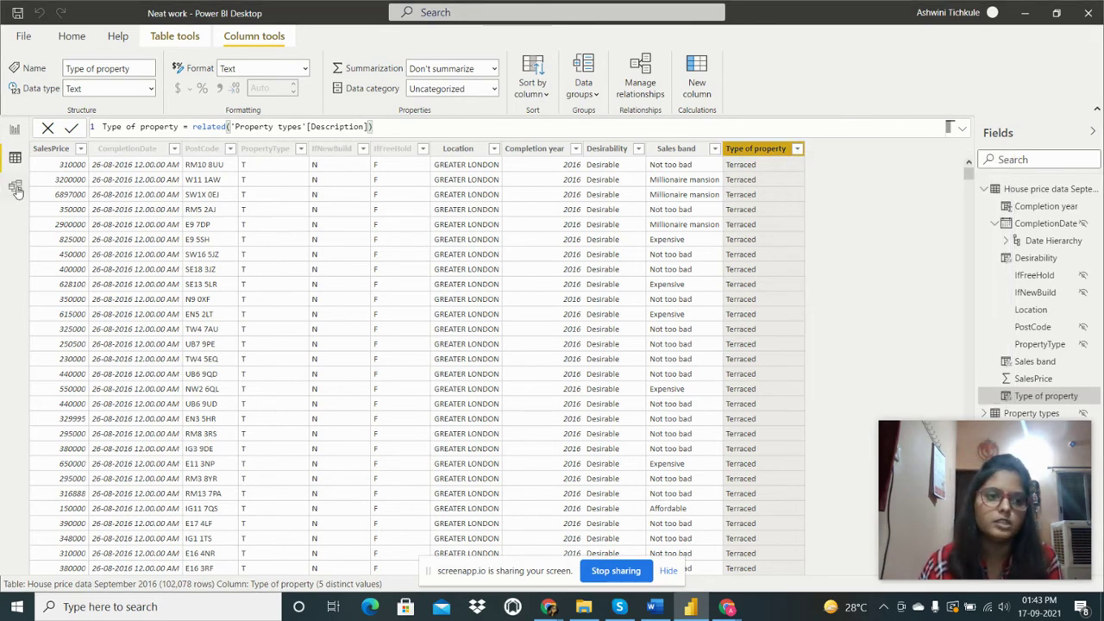
# On the report page, review the Sales band, Completion year and Desirability DAX formulas behind the matrix
pyautogui.click(11, 137)
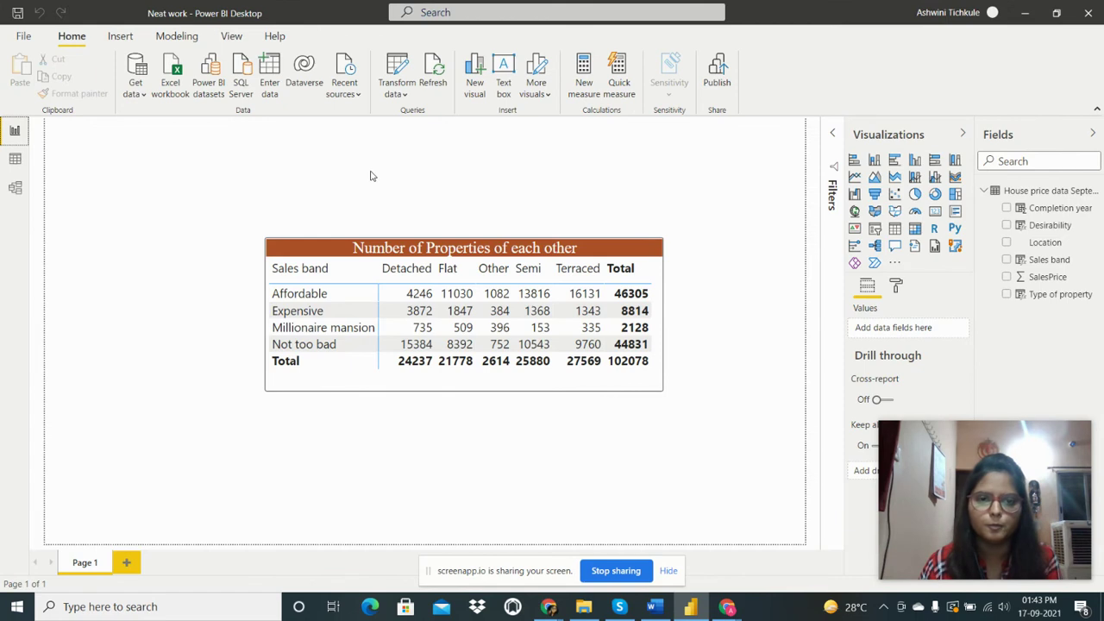
pyautogui.click(603, 250)
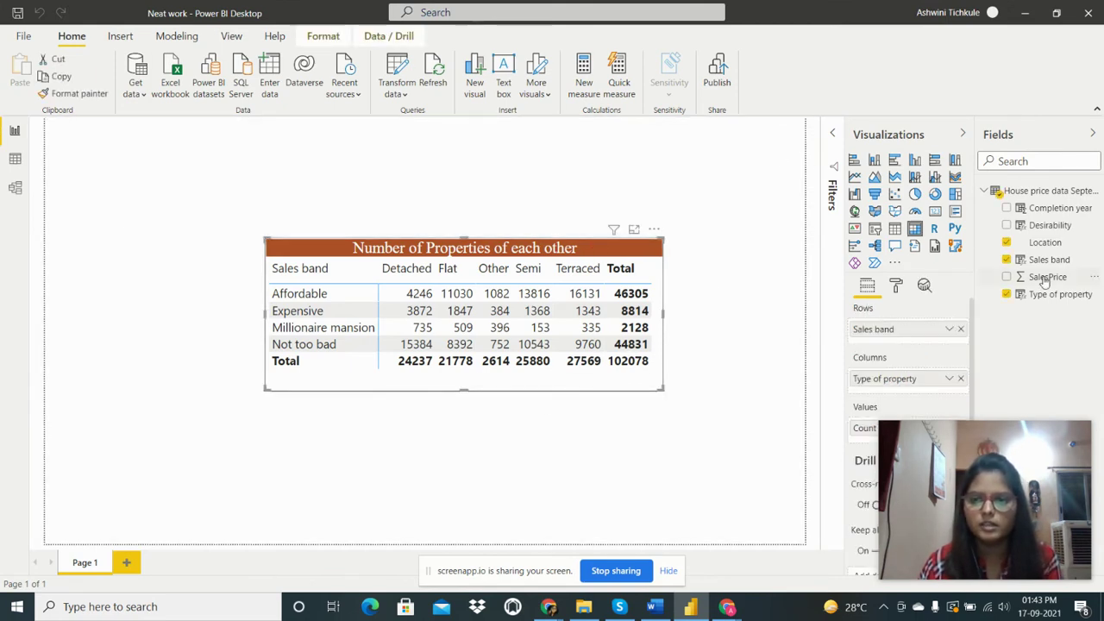
pyautogui.click(1007, 242)
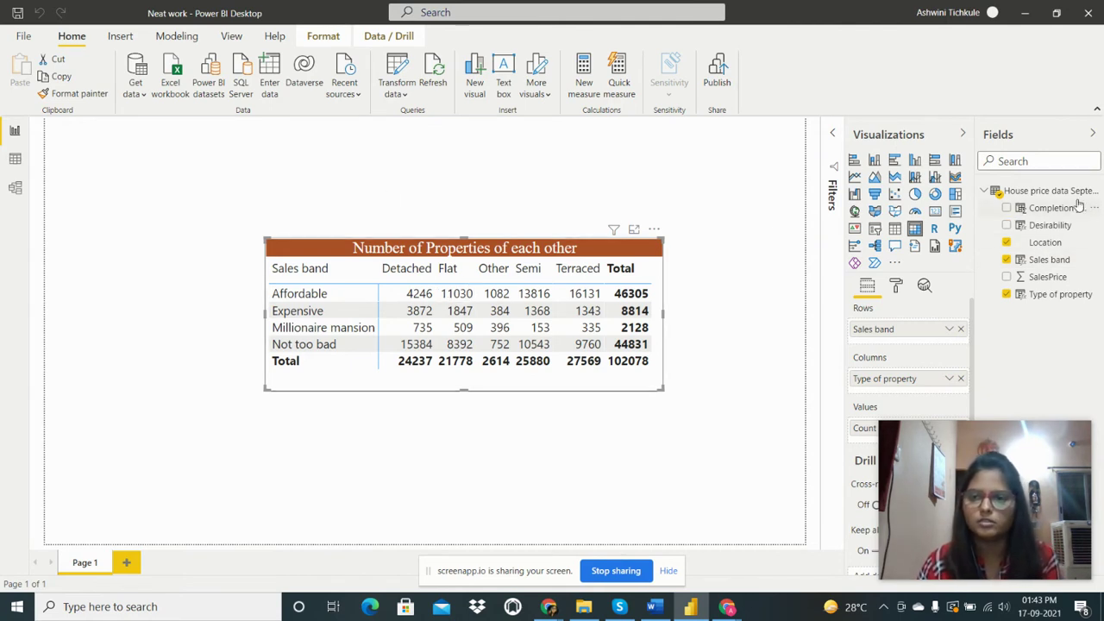
pyautogui.click(1049, 260)
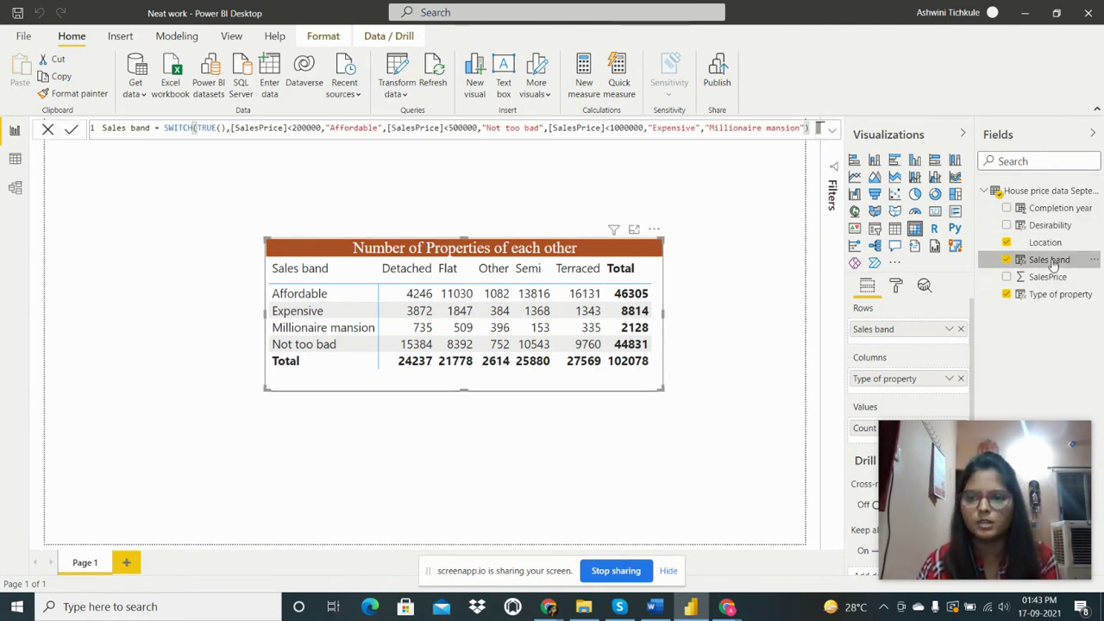
pyautogui.click(1055, 209)
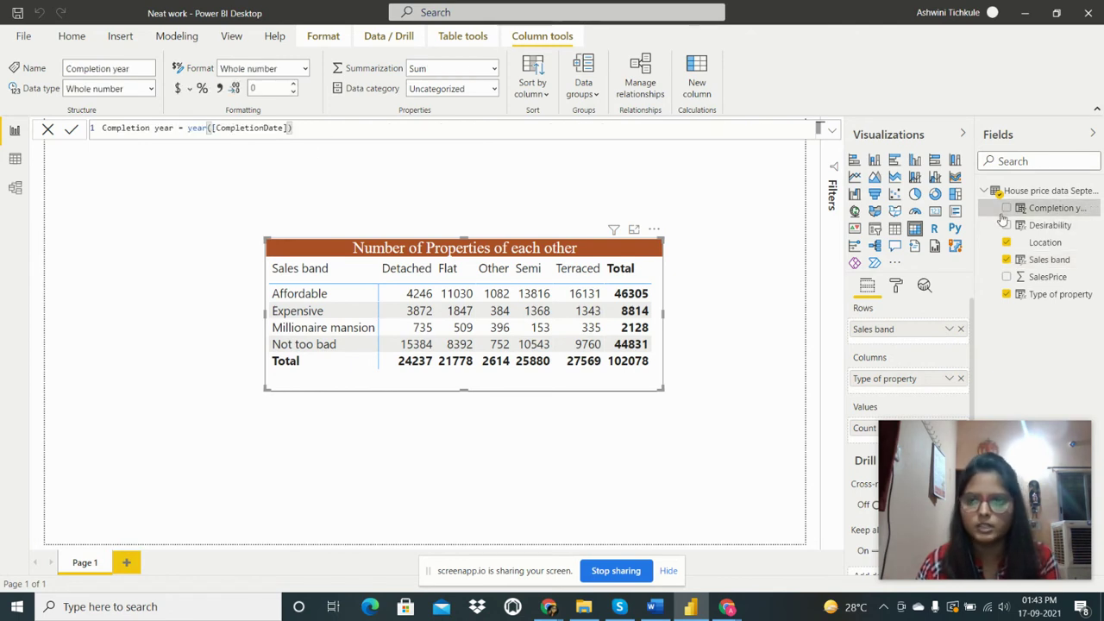
pyautogui.click(1069, 231)
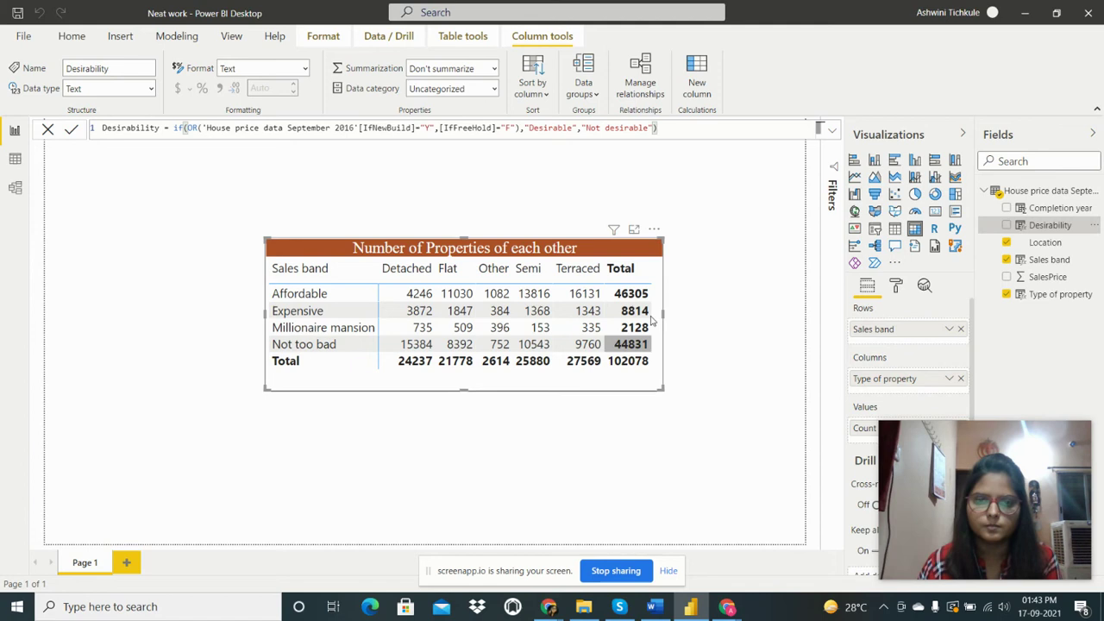
pyautogui.click(682, 274)
pyautogui.click(618, 258)
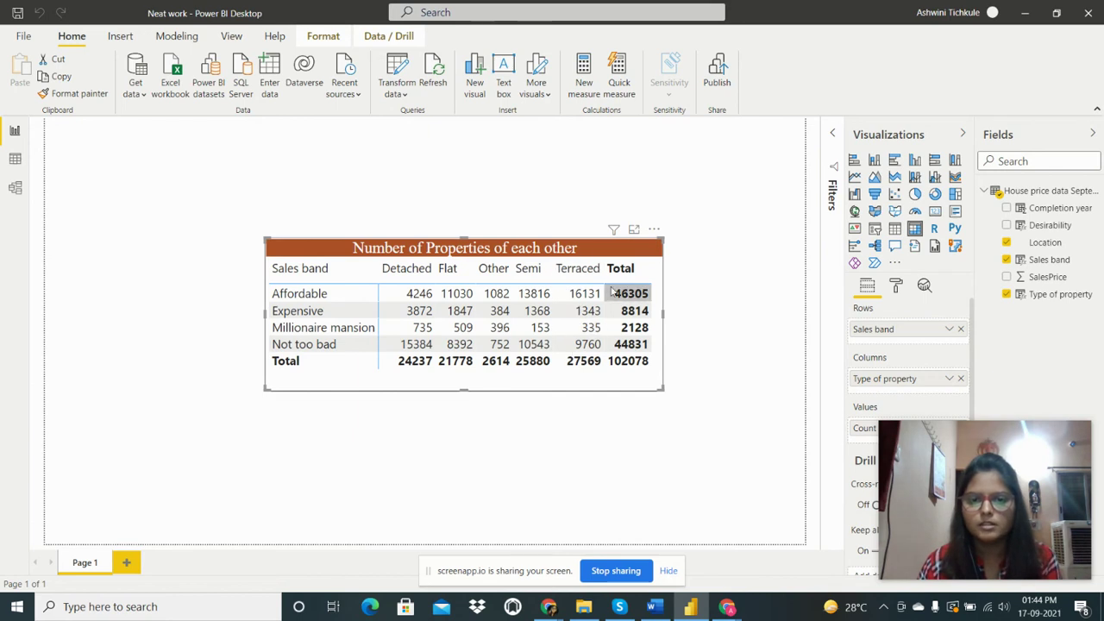
pyautogui.scroll(-1, 874, 374)
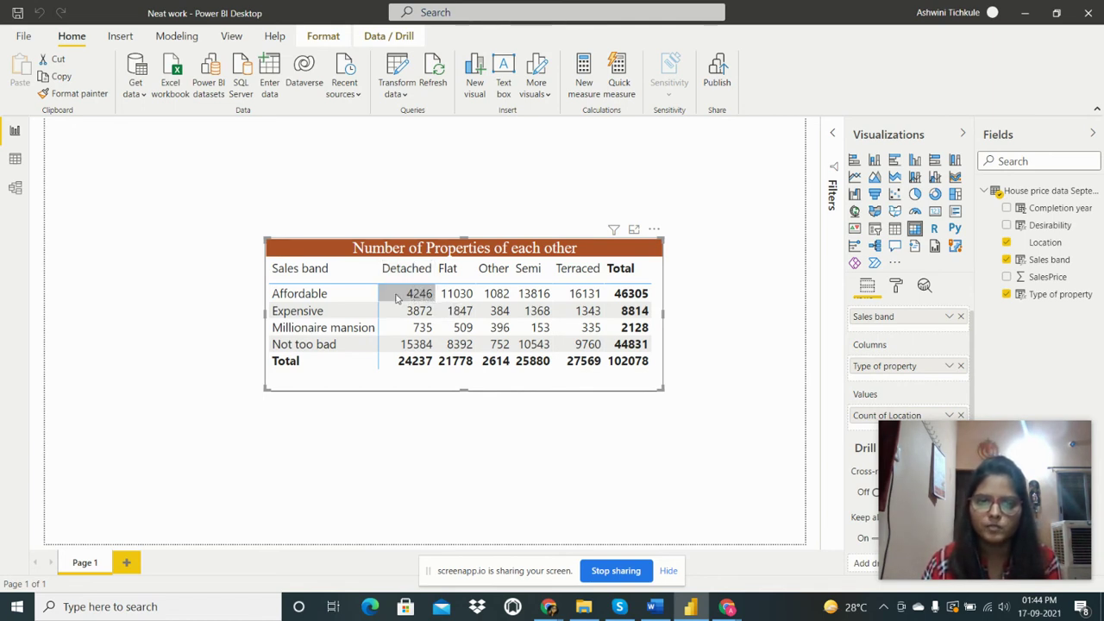
# Highlight the Affordable row: 11030 Flat, 1082 Other, 13816 Semi, 16131 Terraced
pyautogui.rightClick(342, 296)
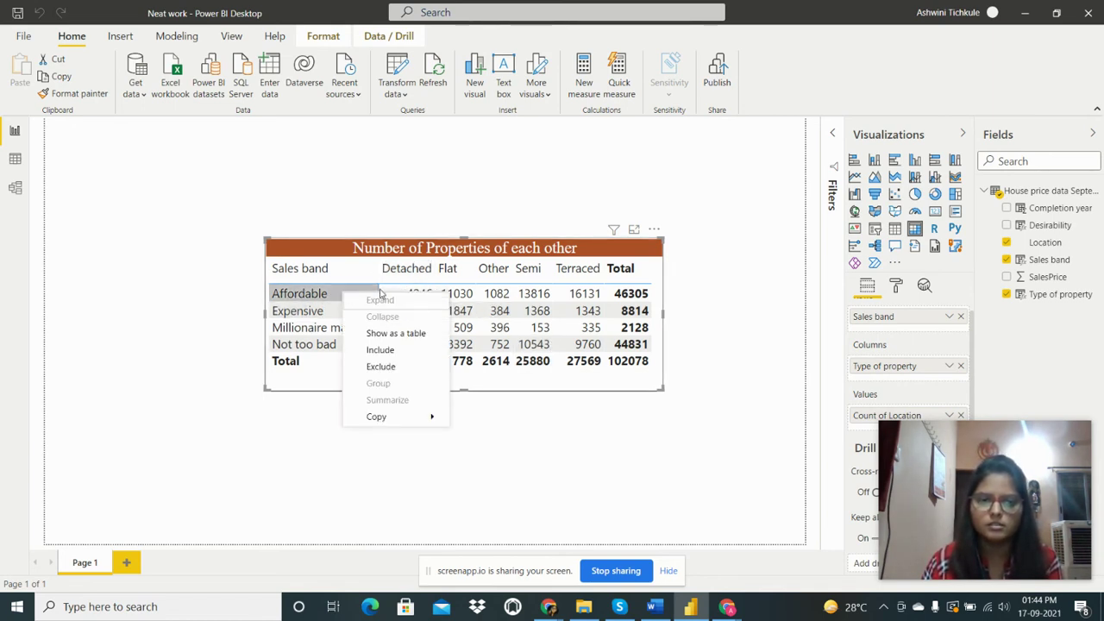
pyautogui.click(363, 205)
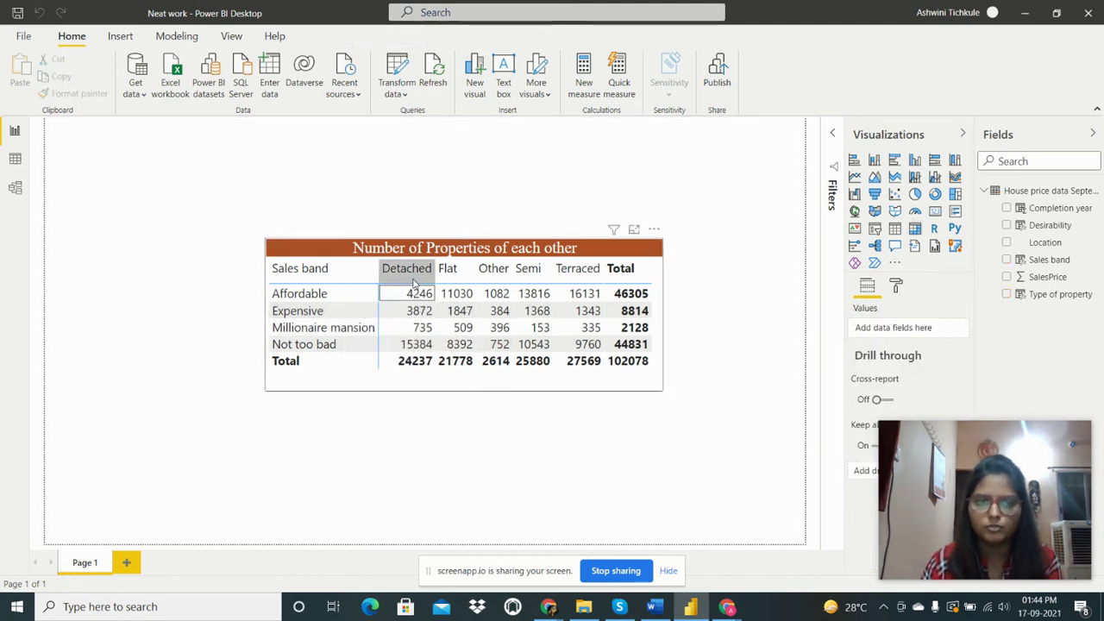
pyautogui.click(322, 296)
pyautogui.click(322, 296)
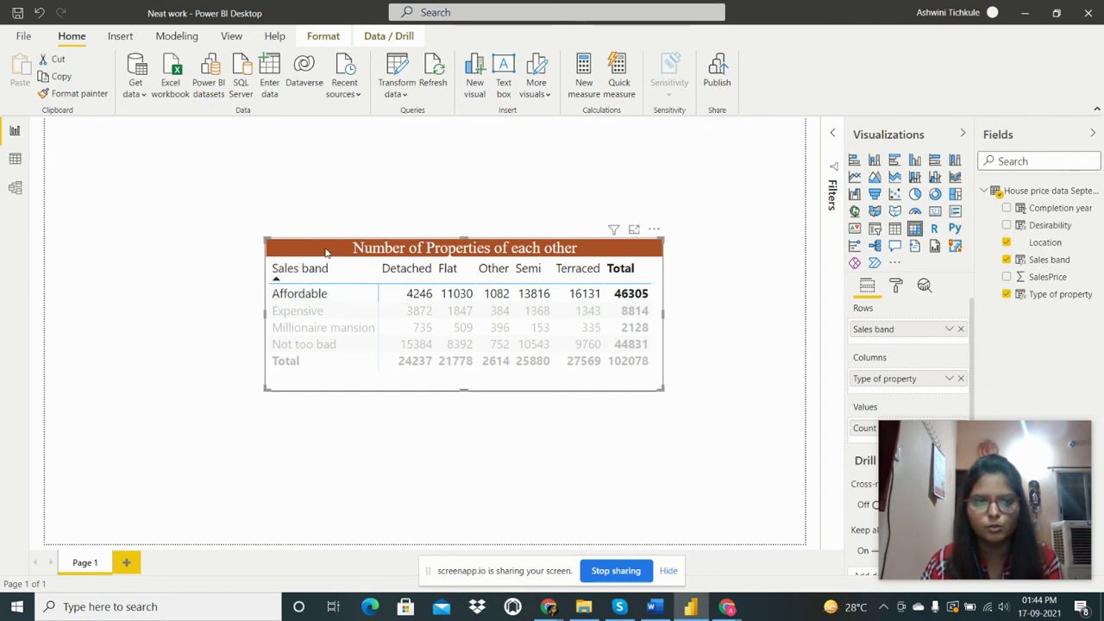
pyautogui.click(358, 174)
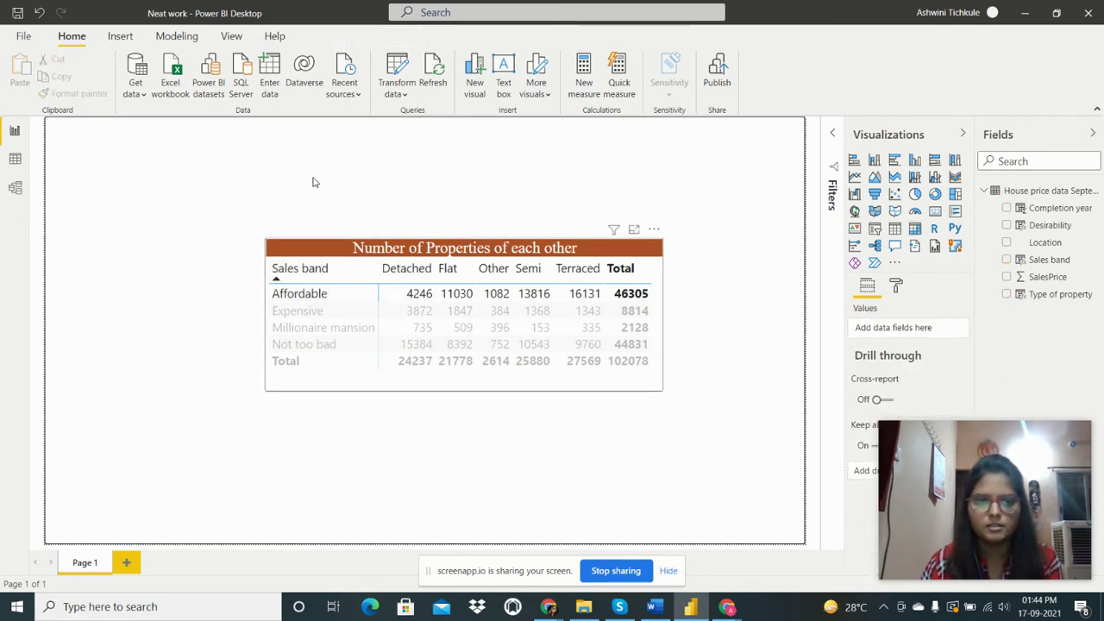
pyautogui.click(287, 252)
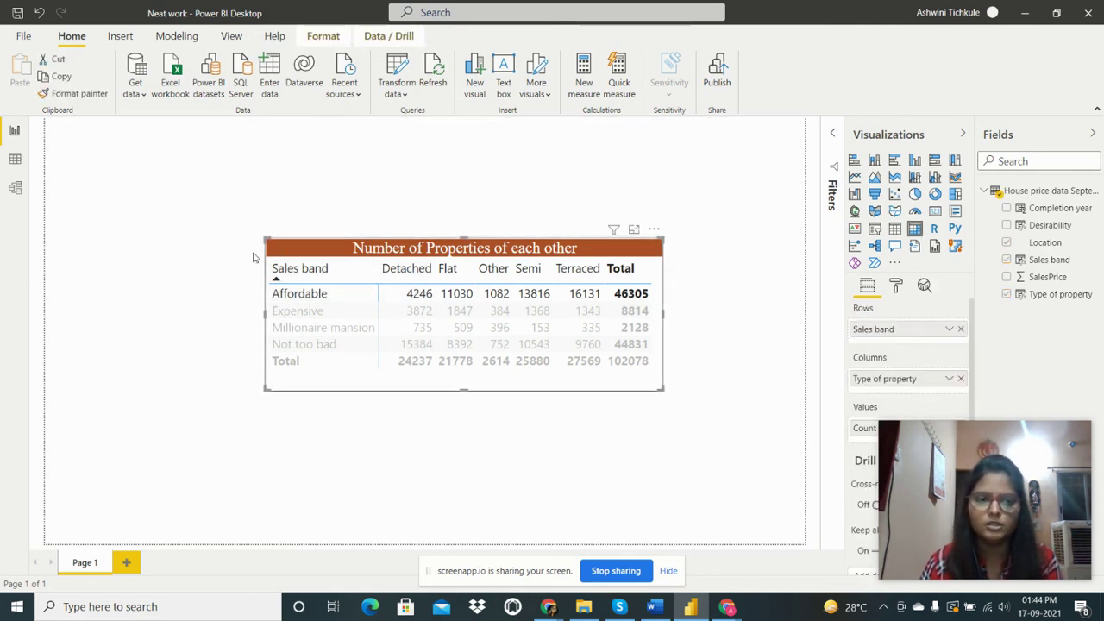
pyautogui.click(299, 170)
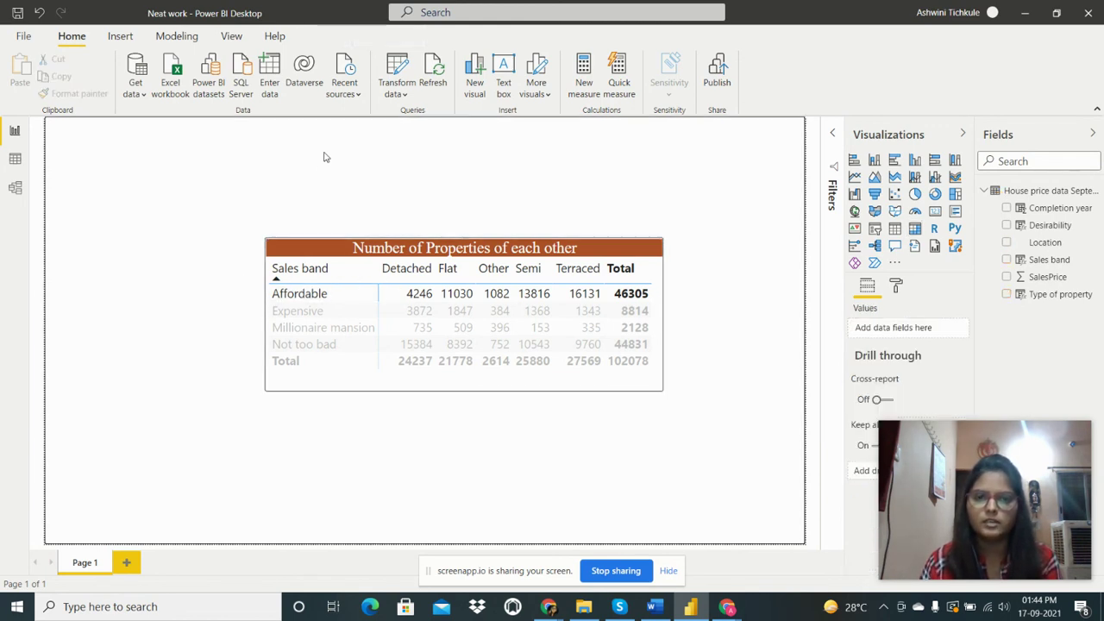